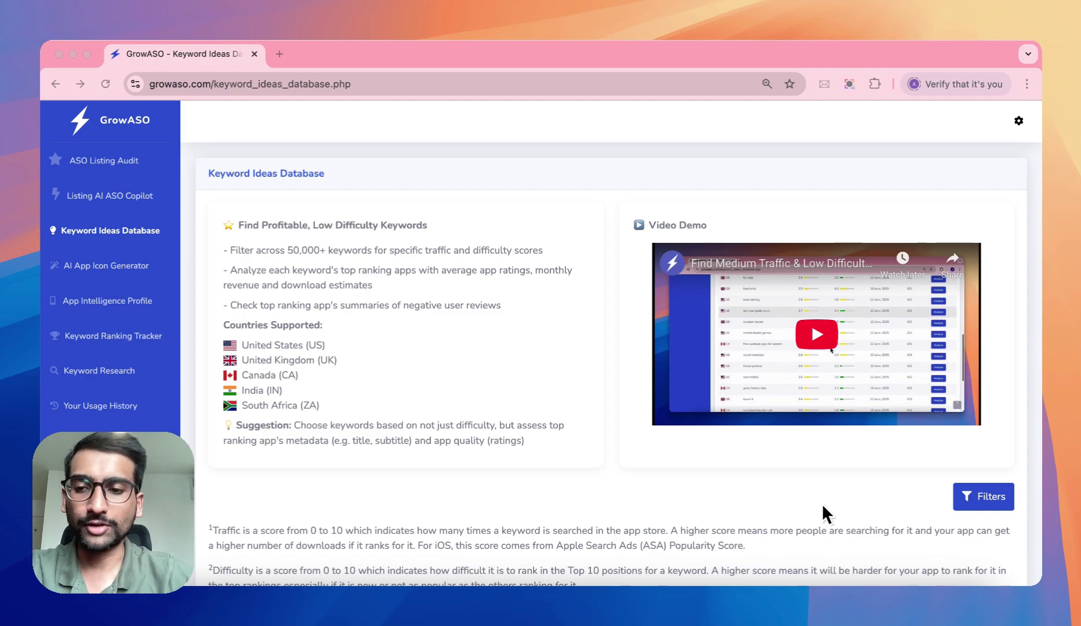
- Filter the keyword ideas database to show keywords for Canada, keeping the iOS platform
scroll(821, 502, down, 3)
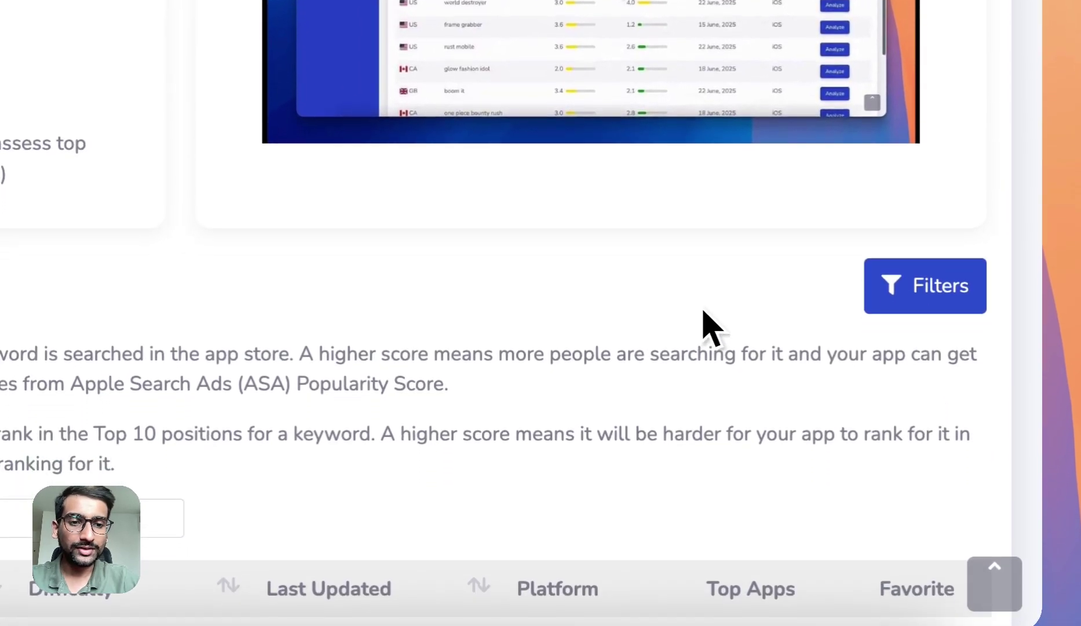
click(895, 293)
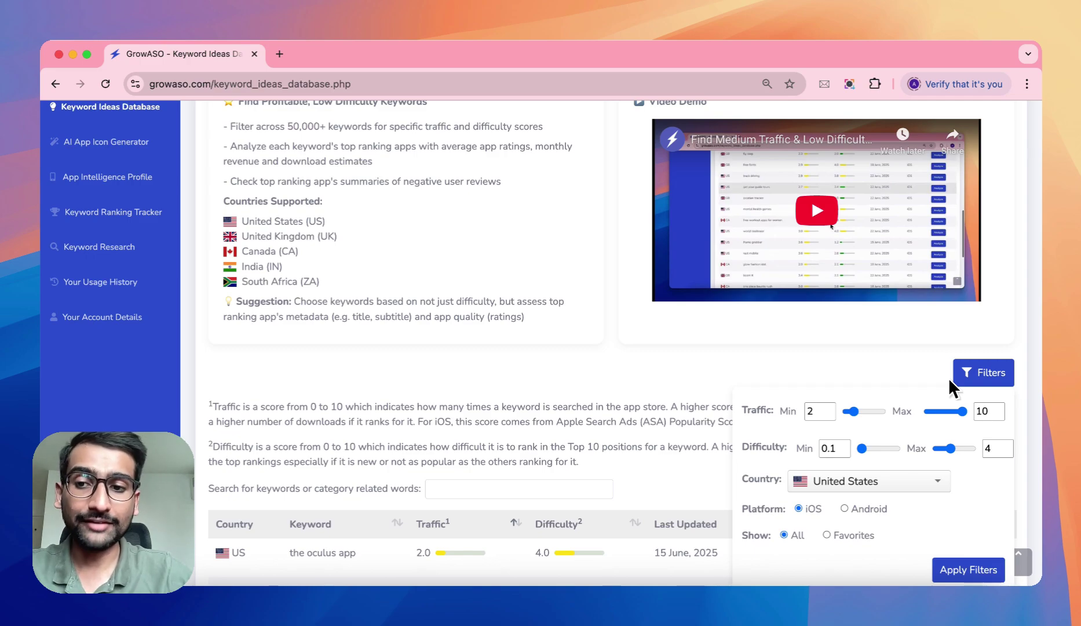
scroll(950, 380, down, 1)
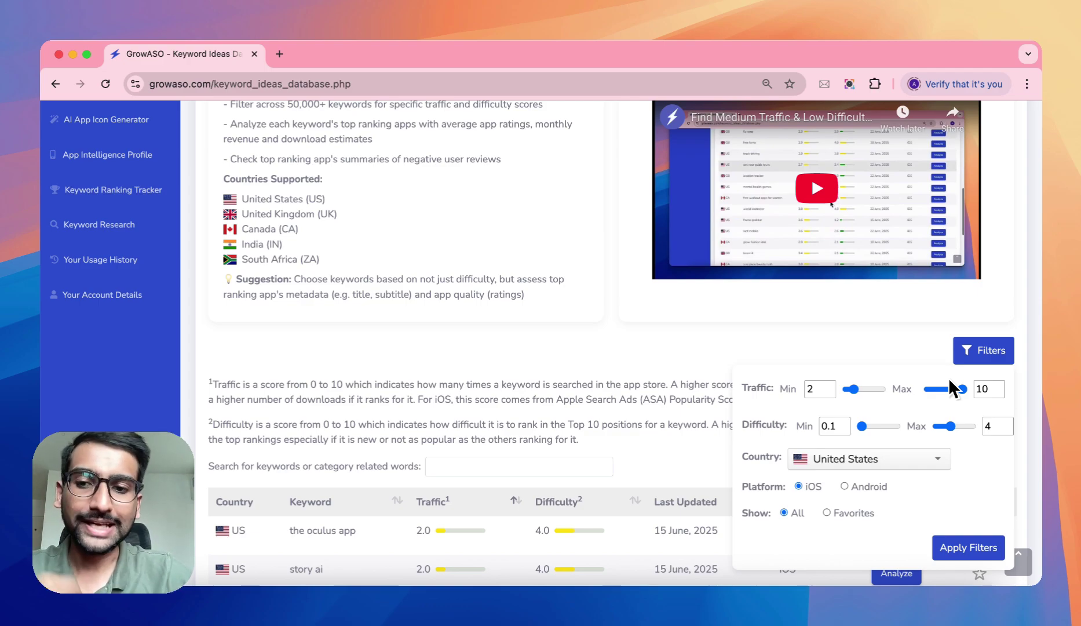
scroll(950, 388, down, 1)
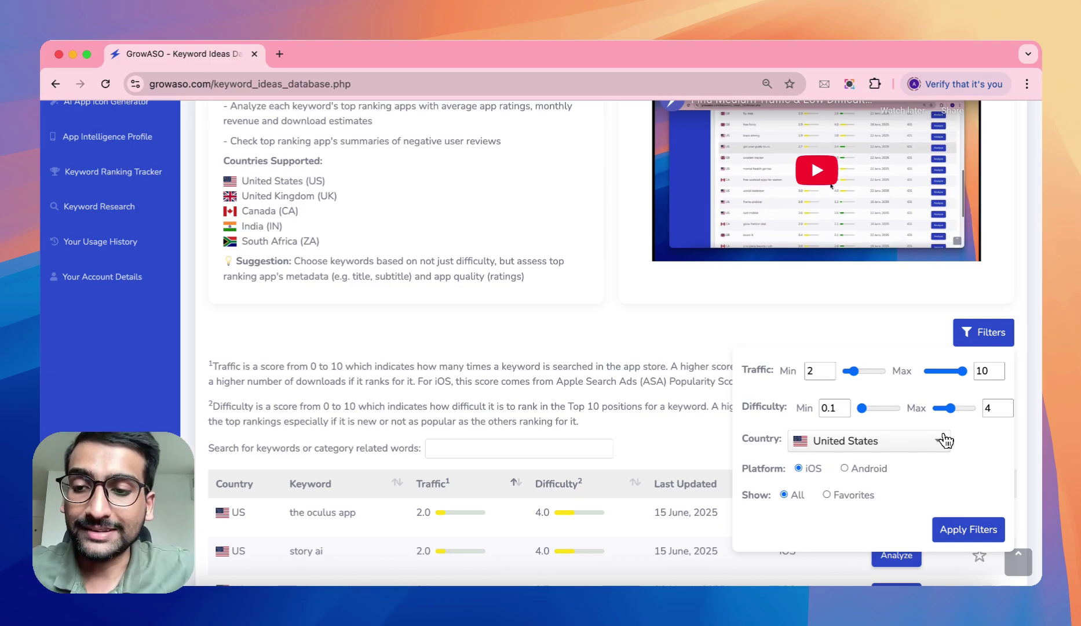
click(944, 440)
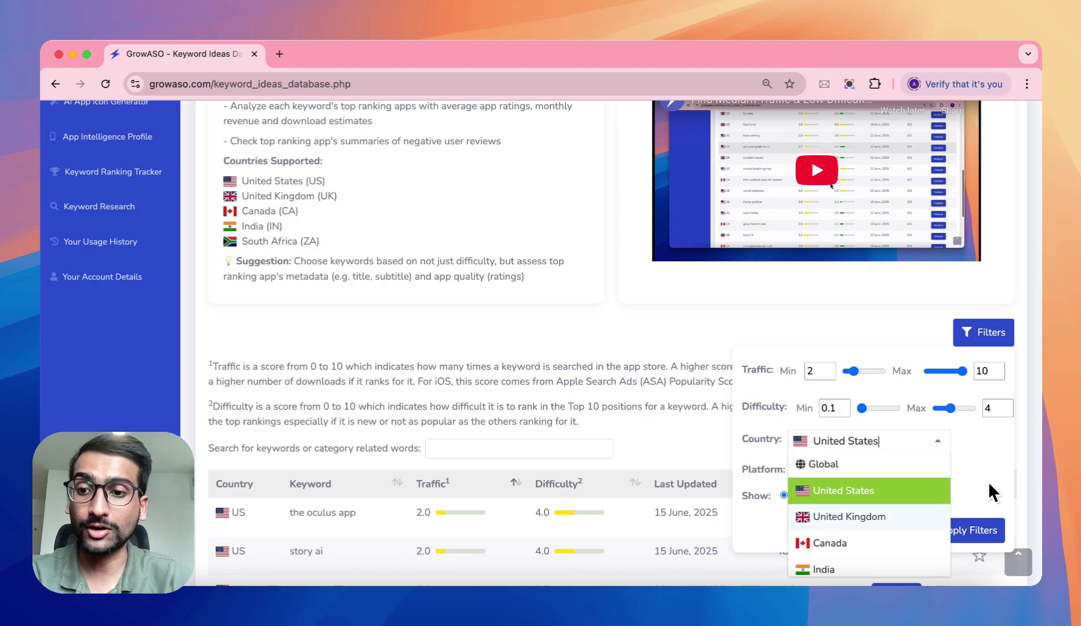
scroll(989, 483, down, 1)
scroll(992, 492, down, 1)
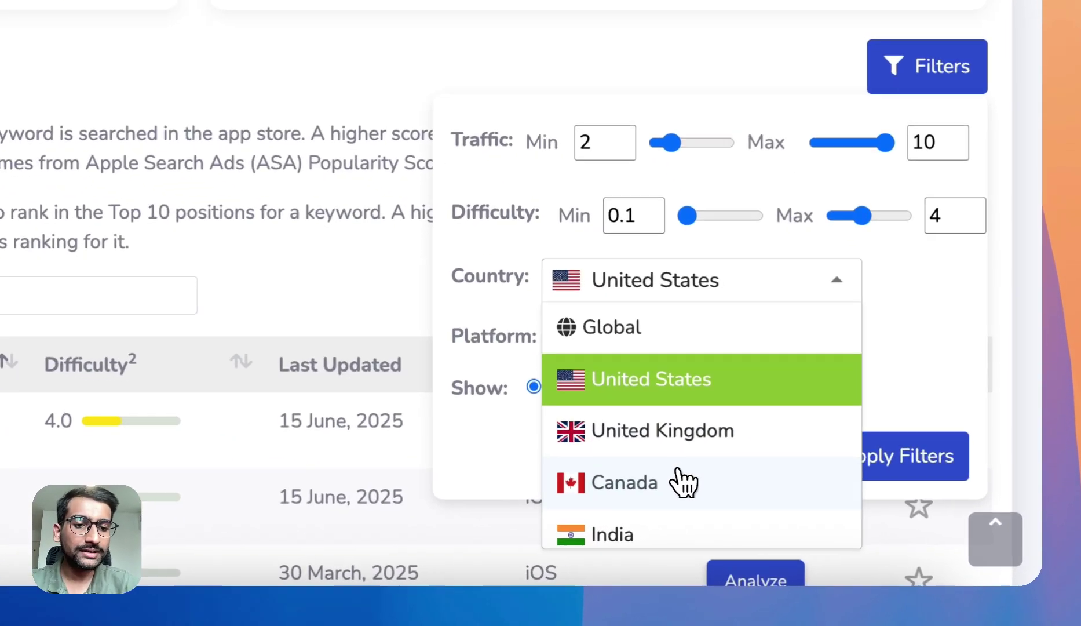
click(862, 533)
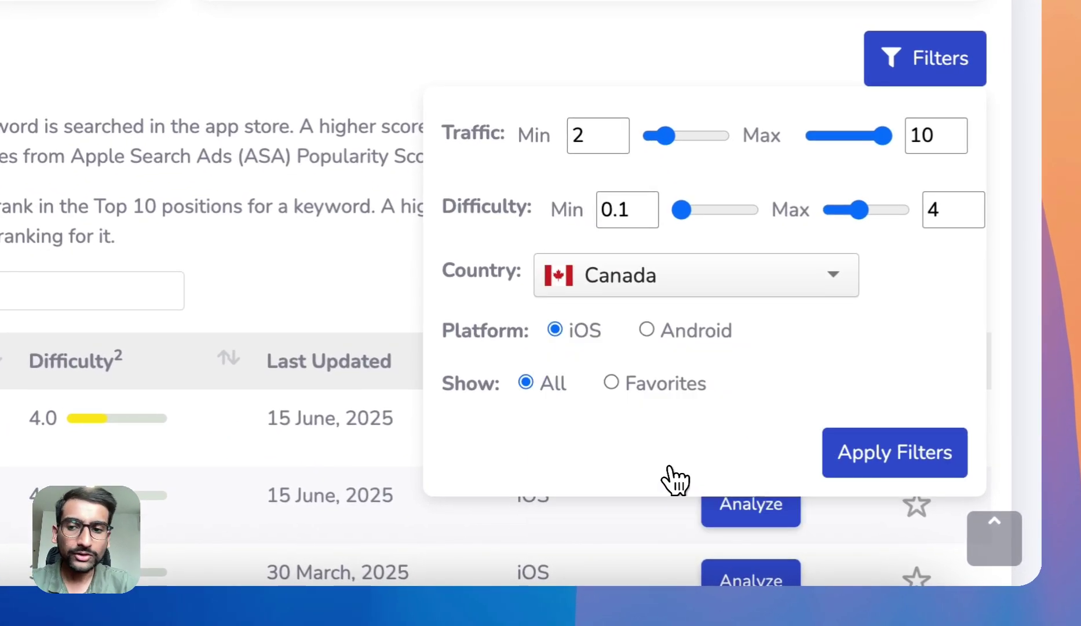
click(861, 451)
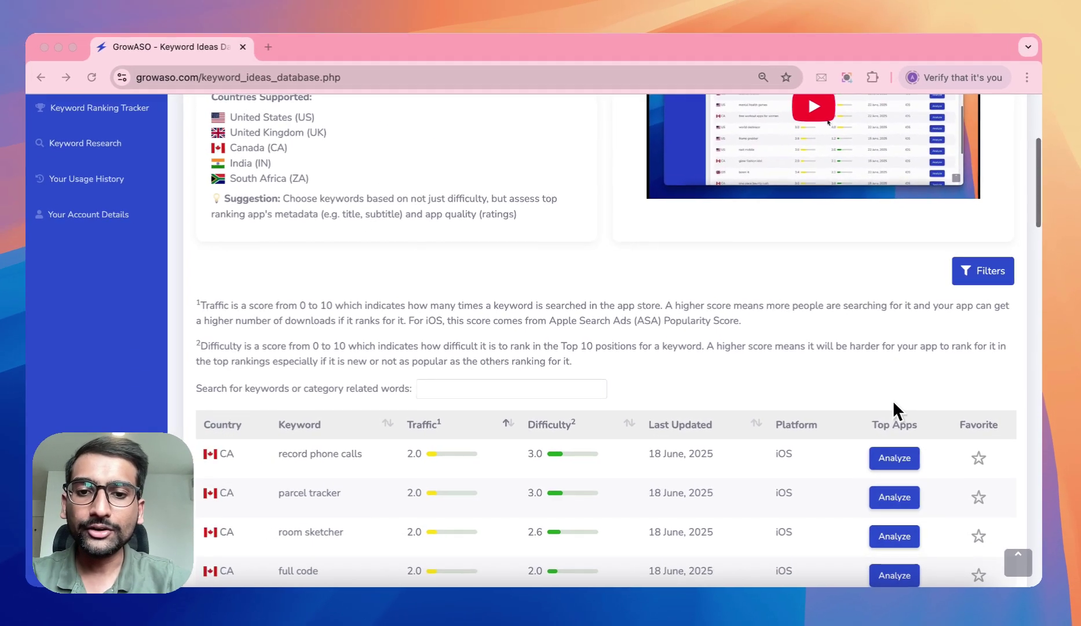
- Sort the Canadian keywords by traffic from highest to lowest and look through the list
scroll(731, 432, down, 20)
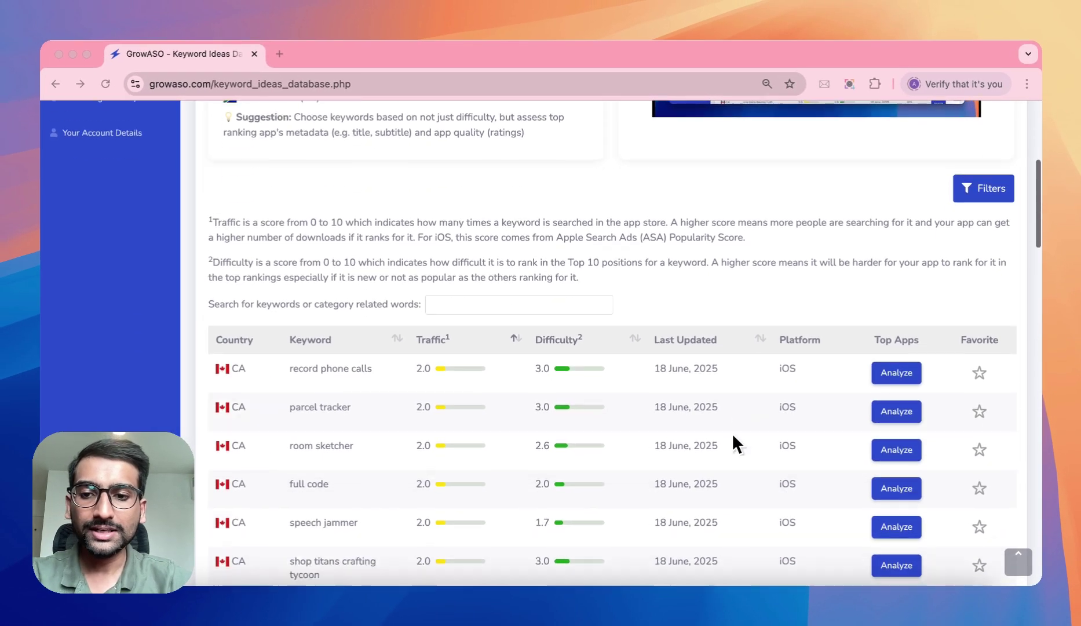
scroll(714, 436, up, 12)
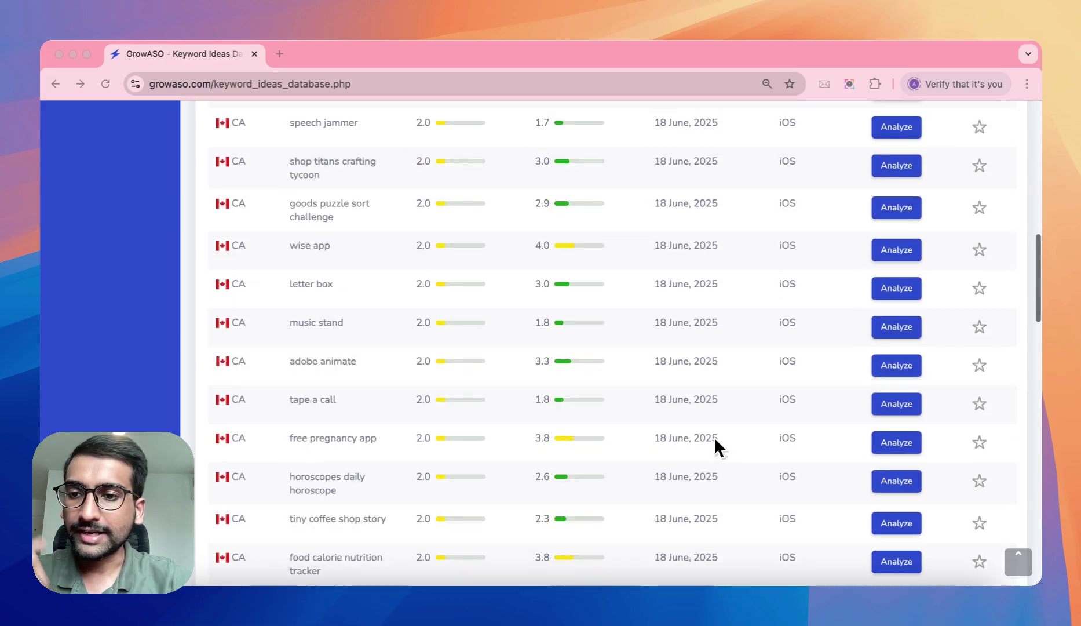
scroll(713, 446, up, 10)
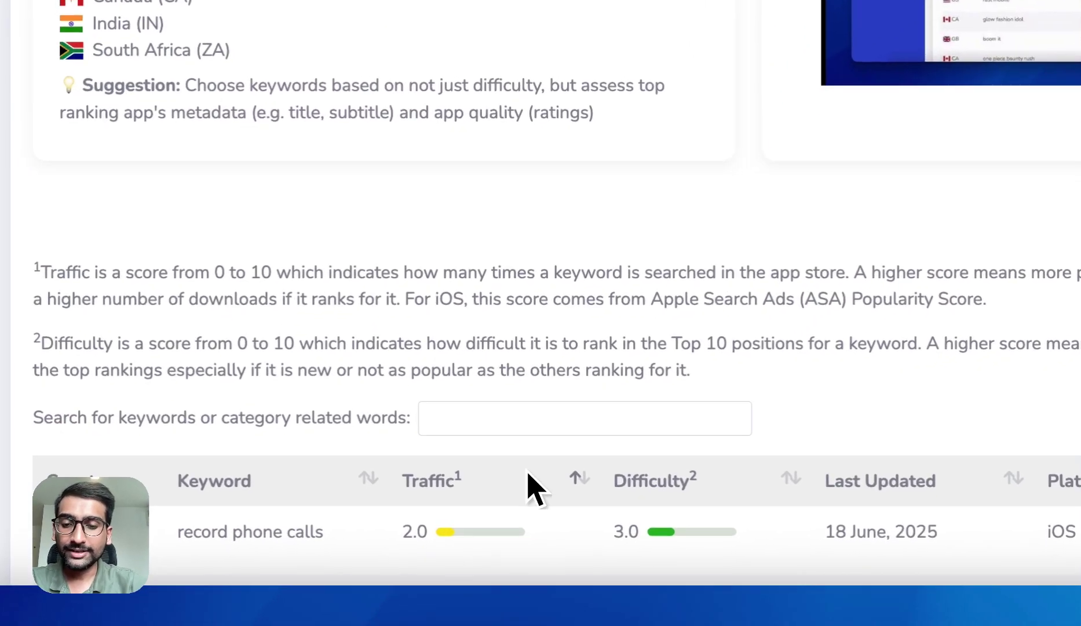
click(582, 468)
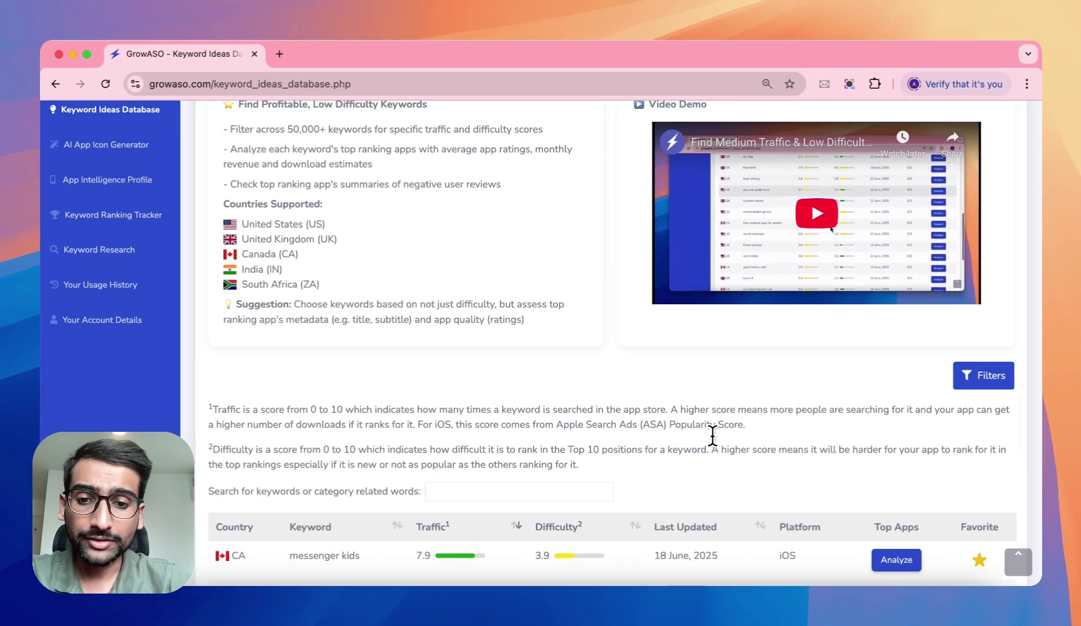
scroll(712, 434, down, 3)
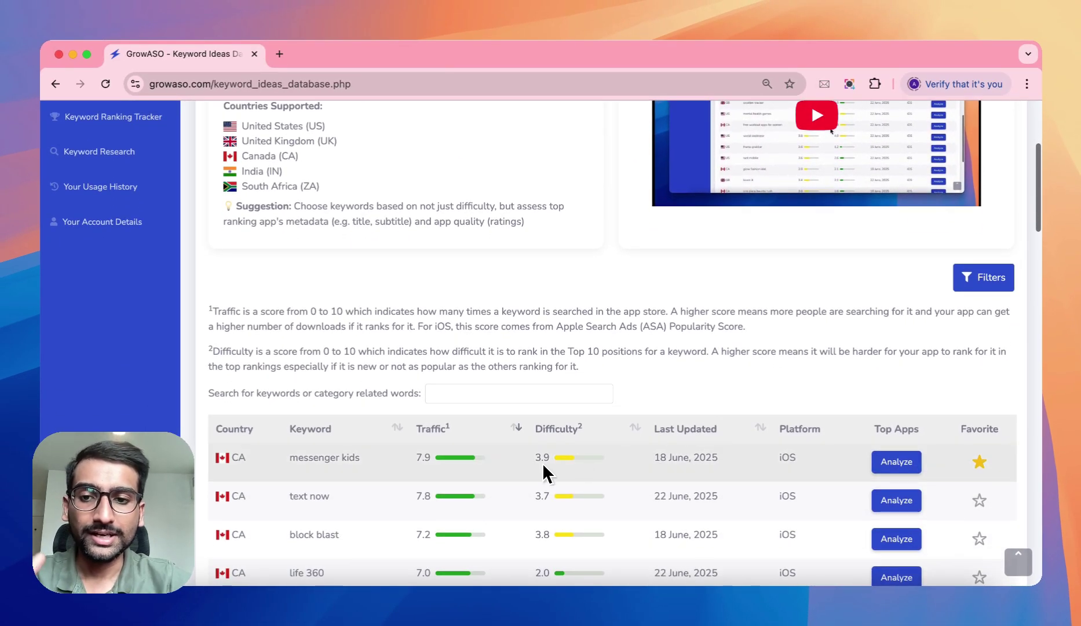
scroll(472, 480, down, 5)
scroll(472, 489, down, 8)
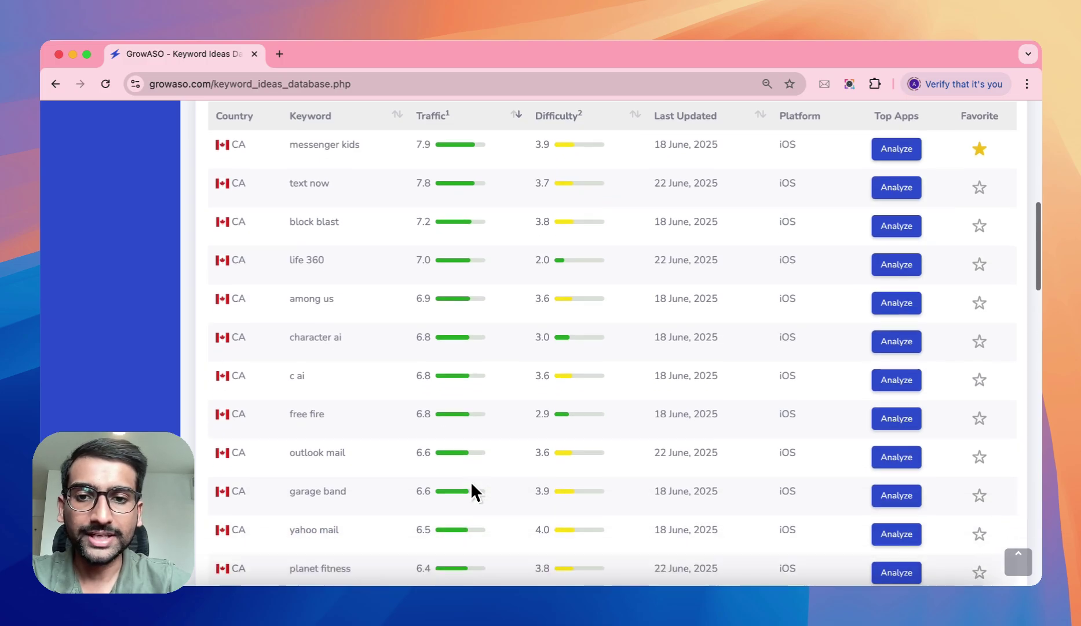
scroll(471, 482, down, 5)
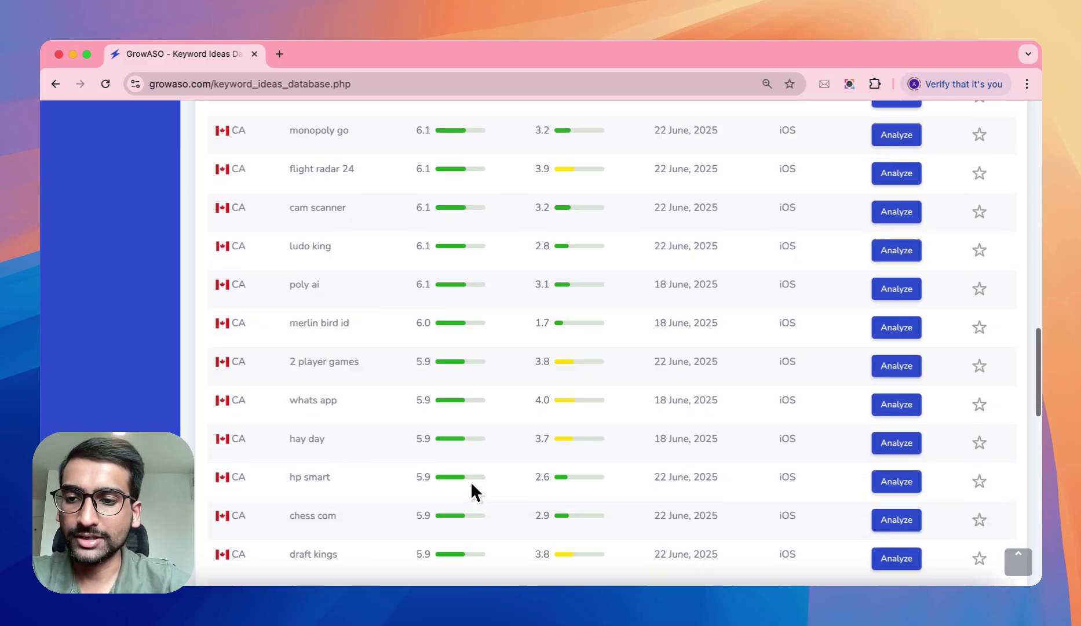
- Filter the keywords to a maximum difficulty of 3 and a maximum traffic of 6
scroll(471, 482, up, 20)
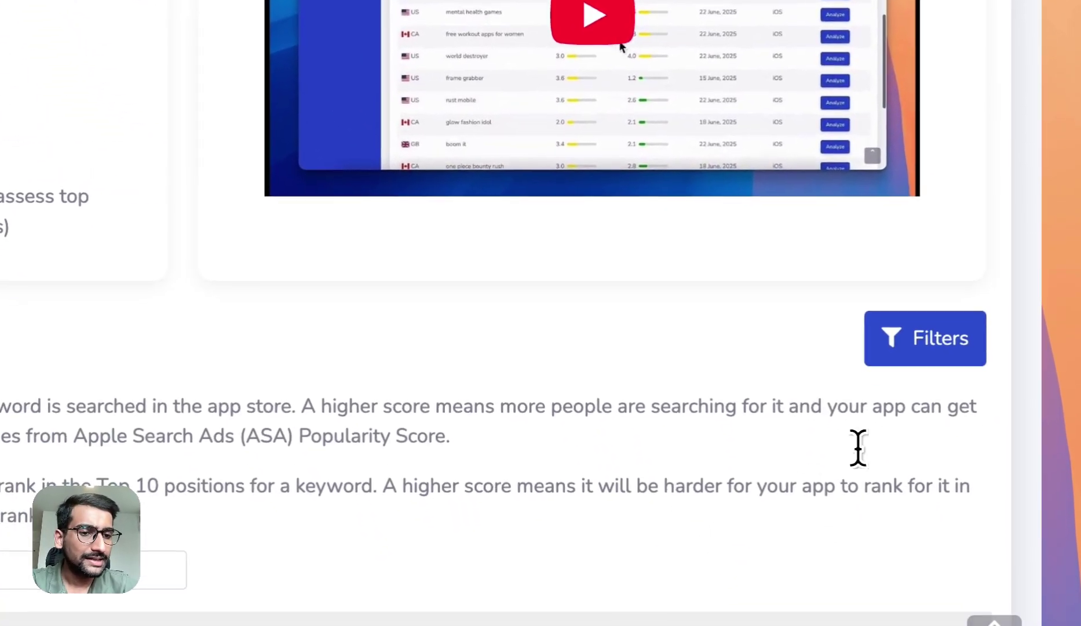
click(939, 467)
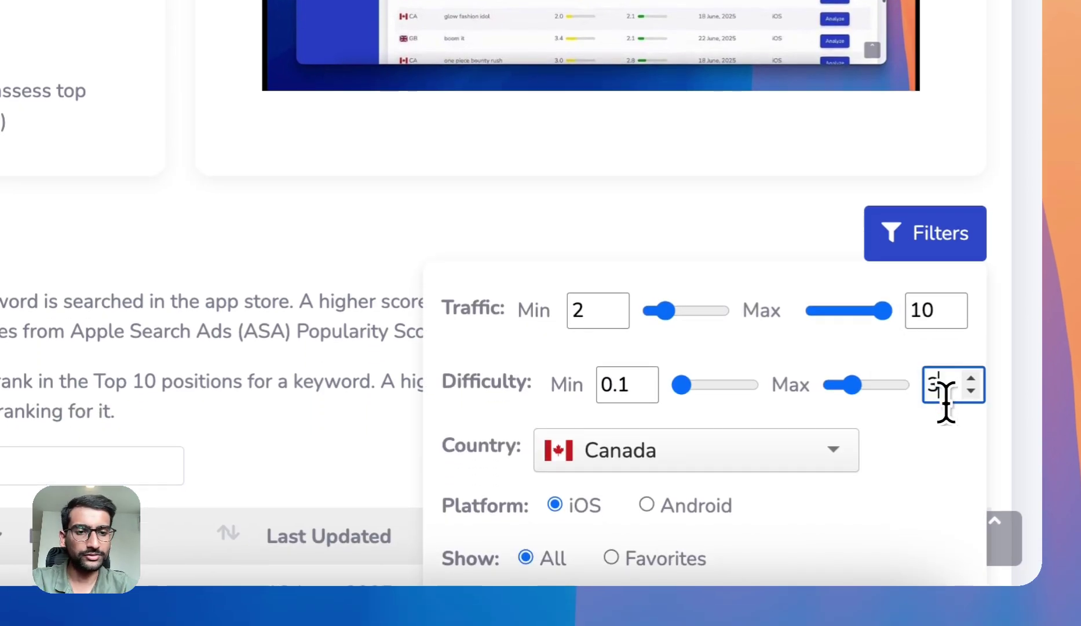
scroll(753, 345, down, 3)
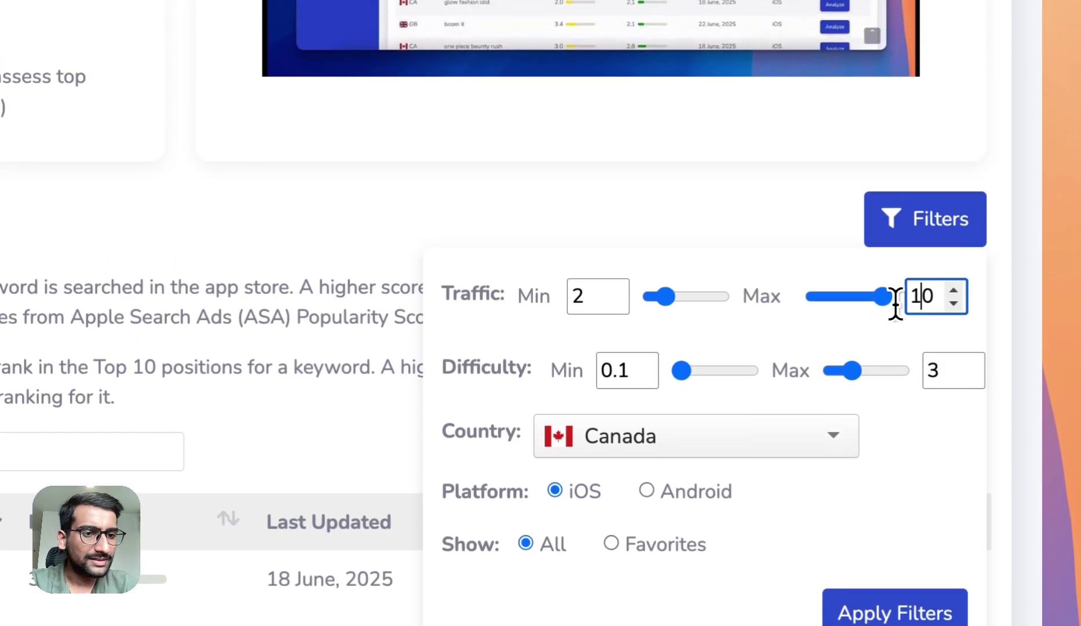
double_click(922, 133)
text(6)
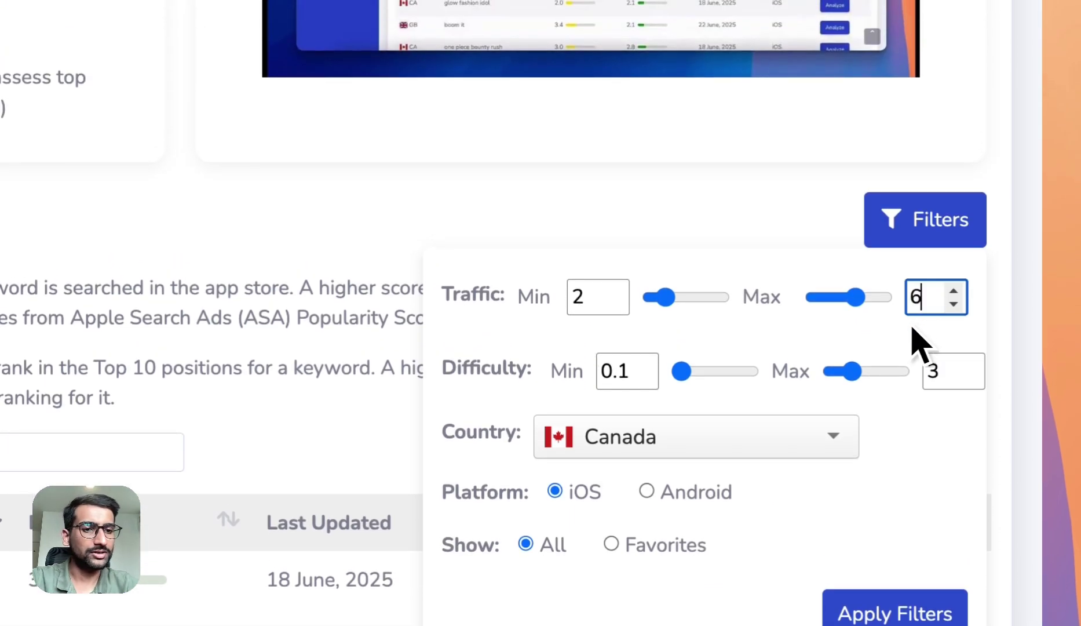
click(895, 613)
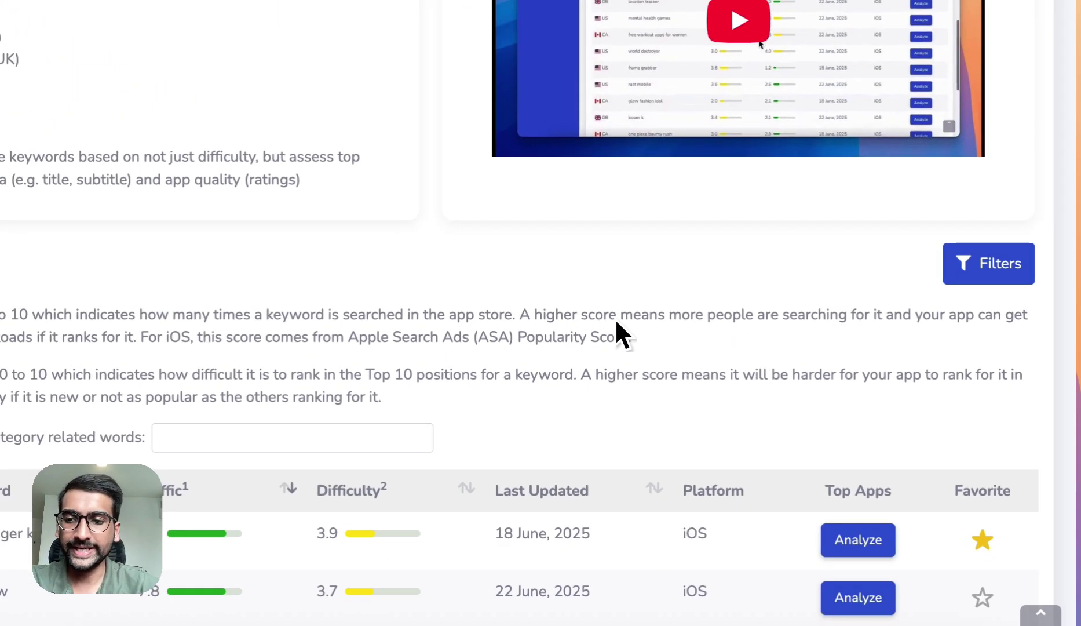
- Open the top apps analysis for the keyword "photo to pdf" and review its top ranking apps
scroll(615, 321, down, 1)
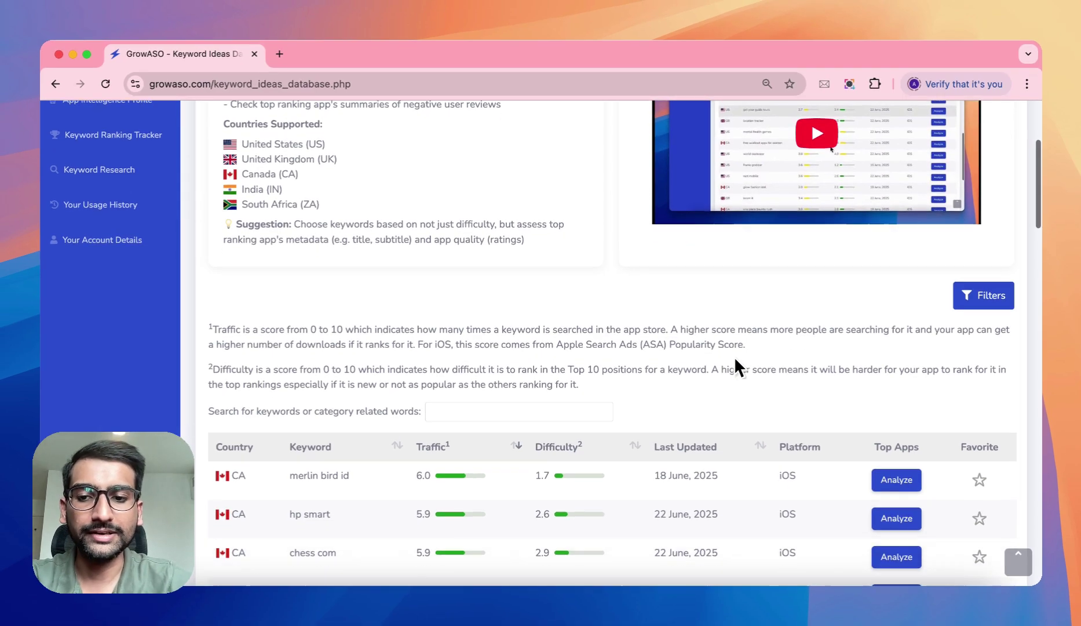
scroll(734, 357, down, 5)
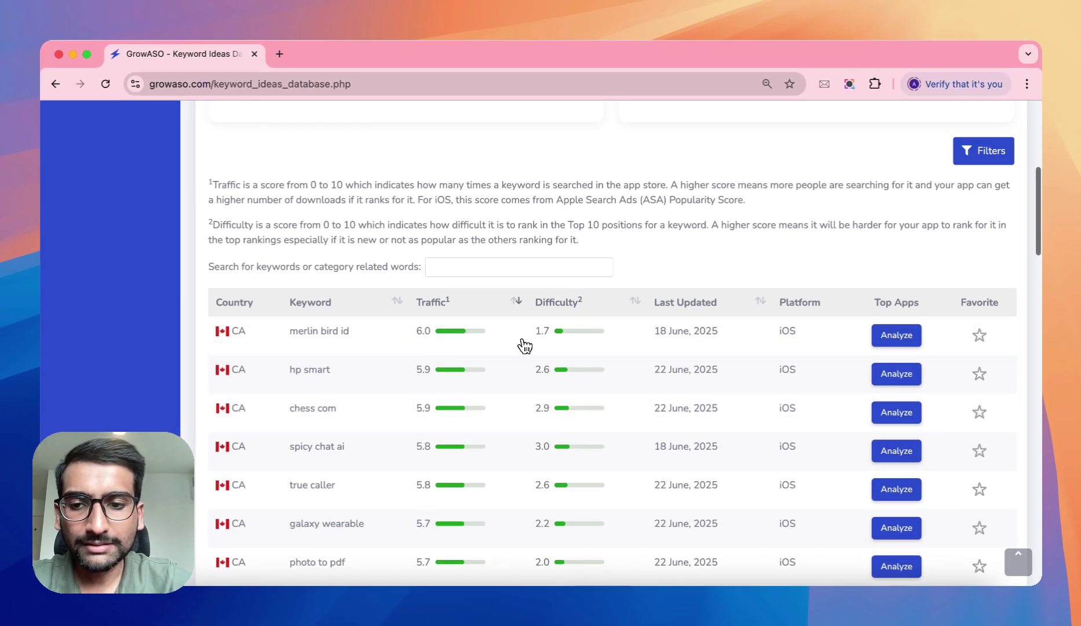
scroll(538, 458, up, 2)
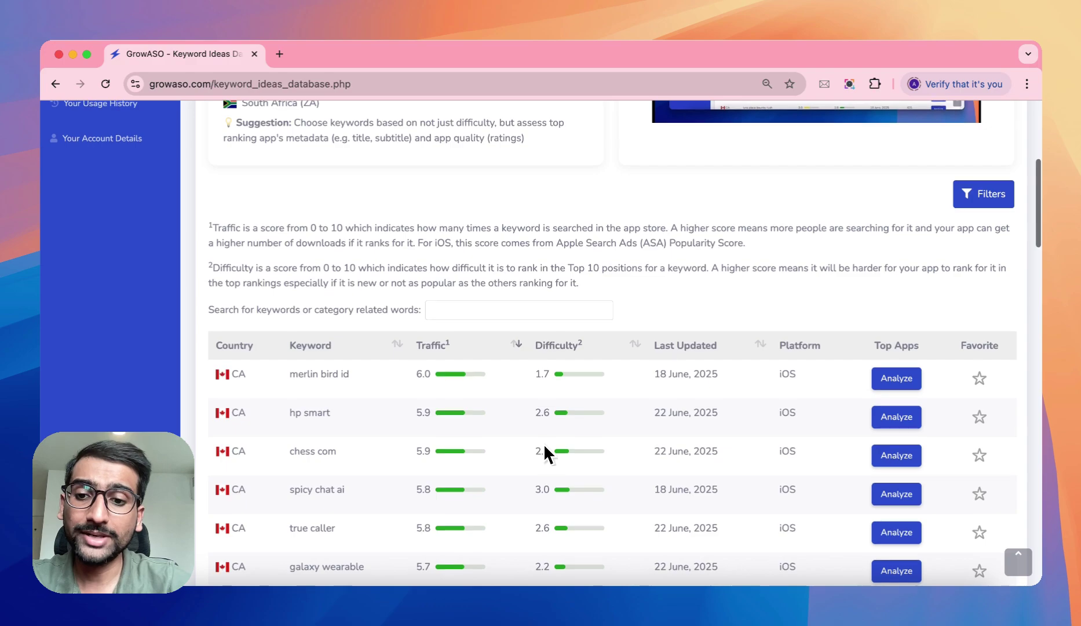
scroll(544, 454, down, 3)
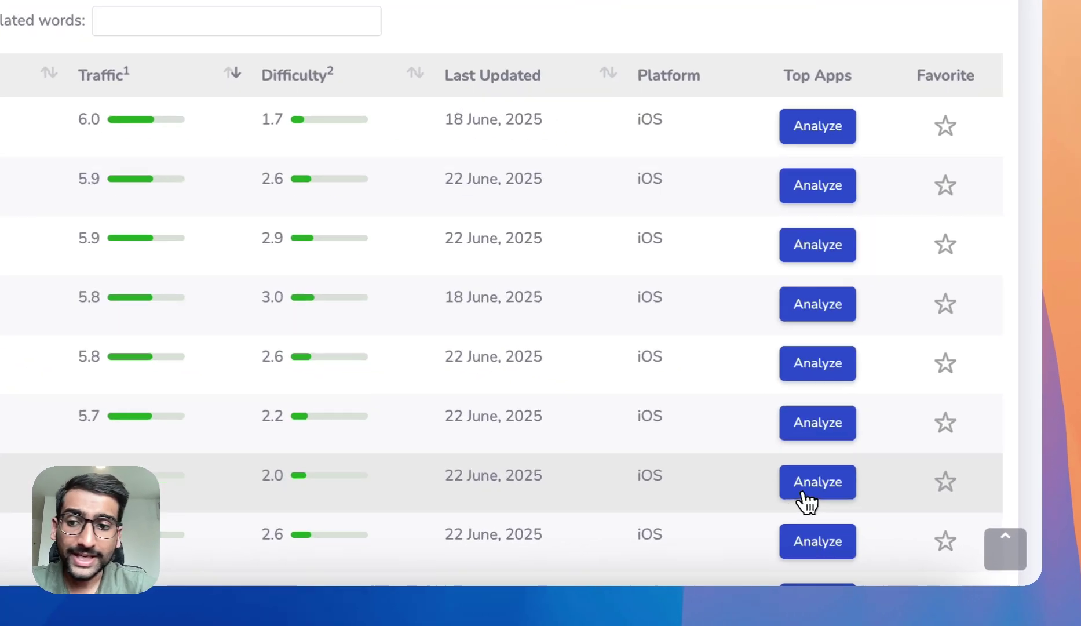
click(804, 497)
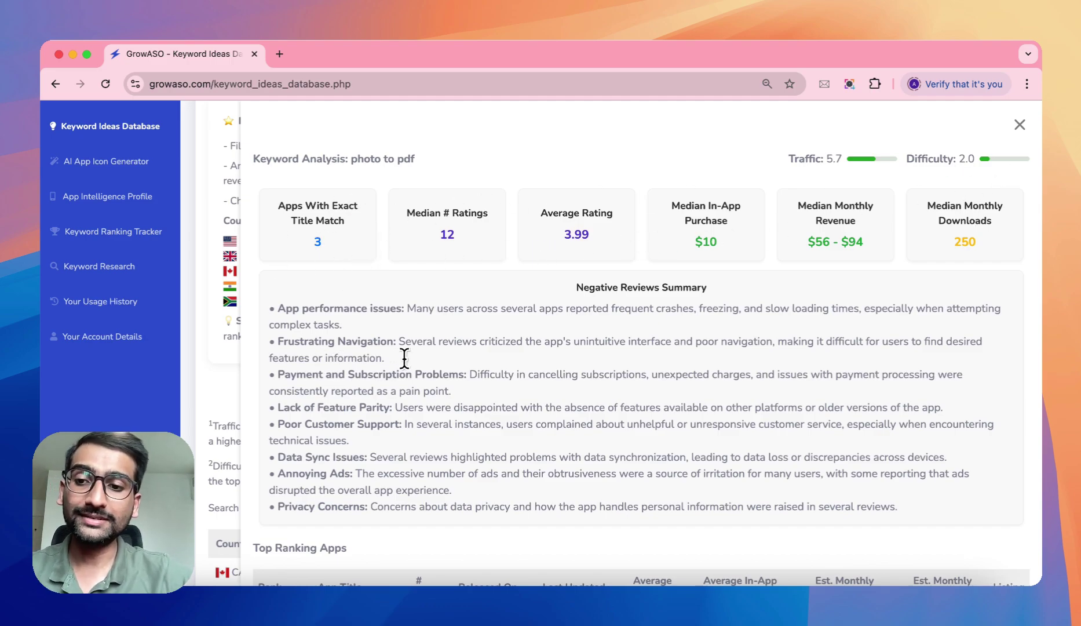
scroll(414, 356, down, 6)
scroll(415, 357, down, 1)
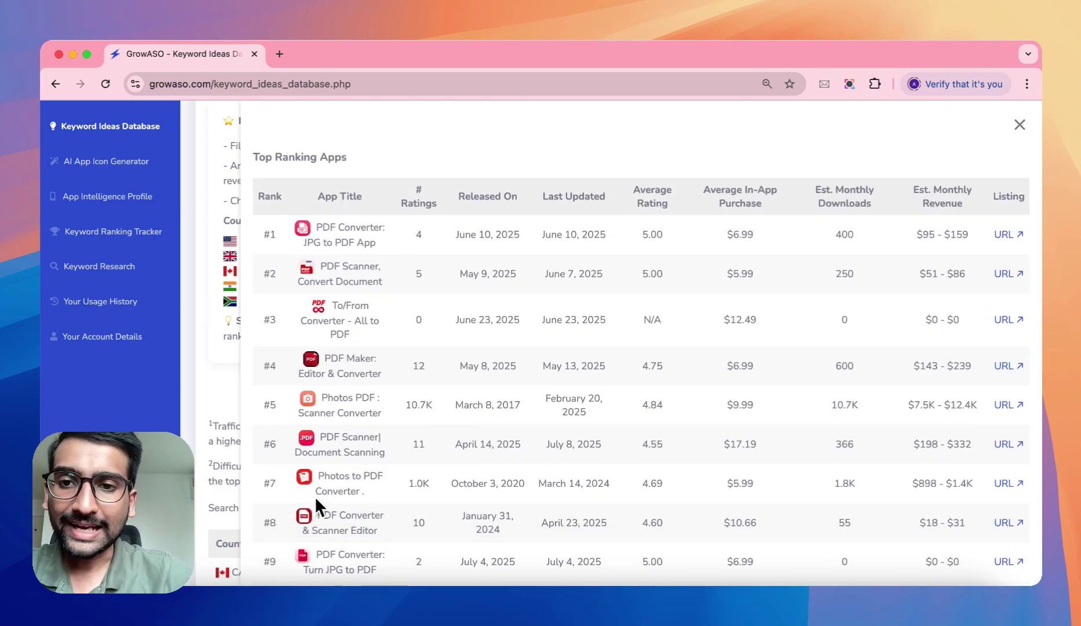
scroll(395, 365, up, 8)
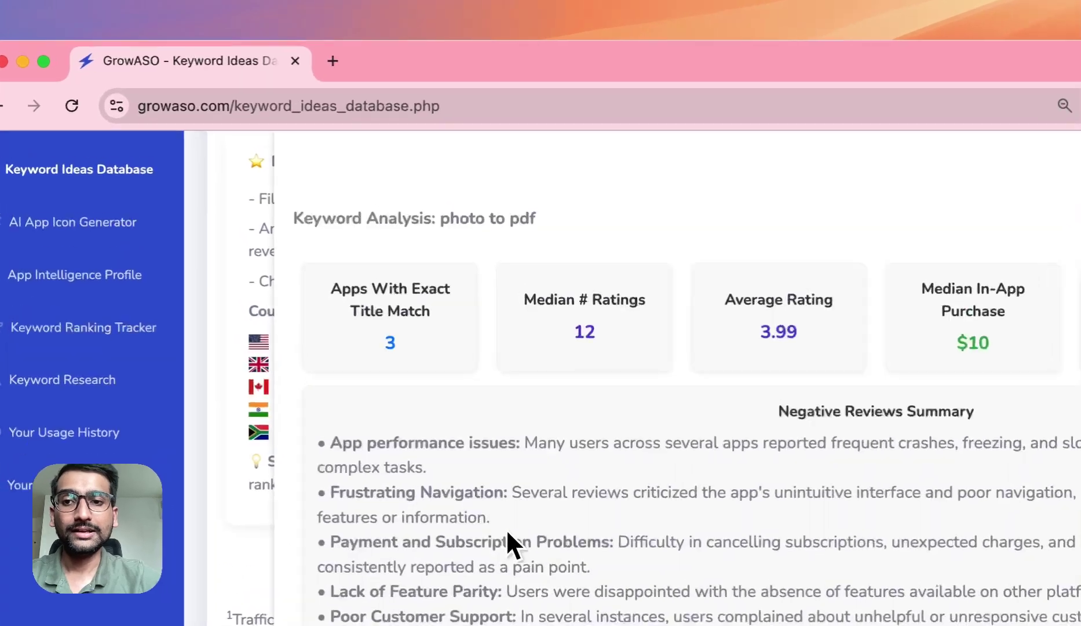
- Search the page for "photo to pdf" to check which top ranking apps use the exact keyword in their title
drag(358, 159, 416, 158)
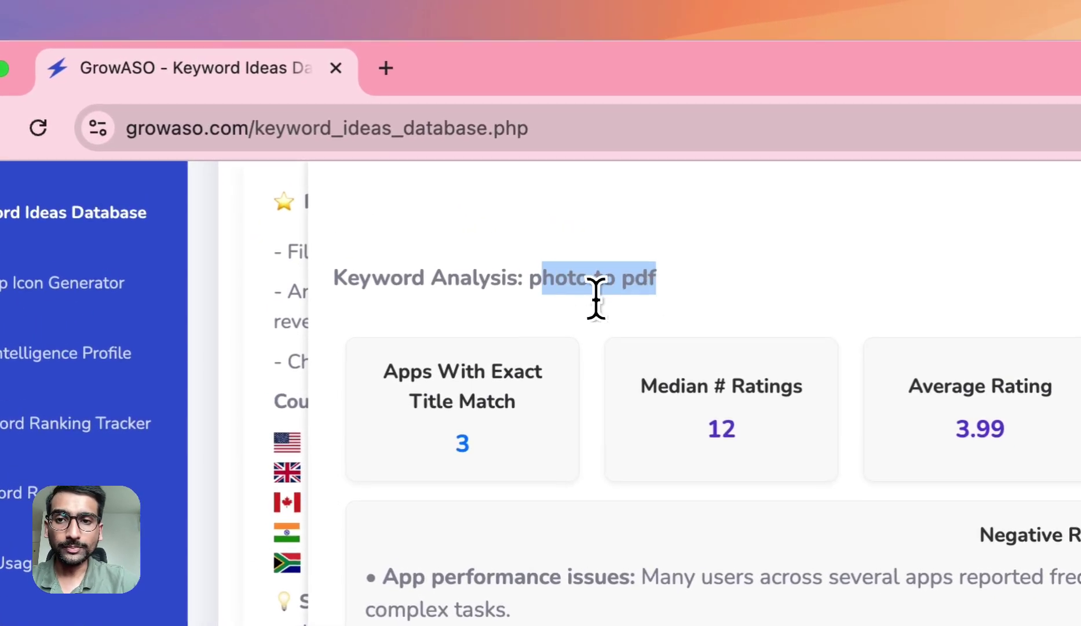
scroll(609, 475, down, 9)
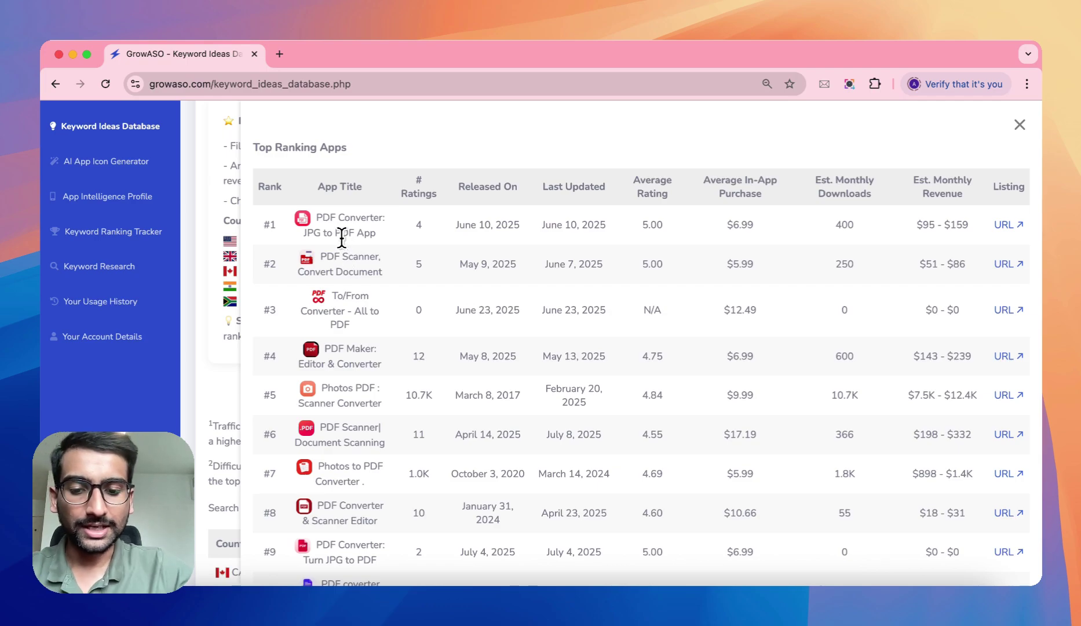
key(super+f)
text(photo to pdf)
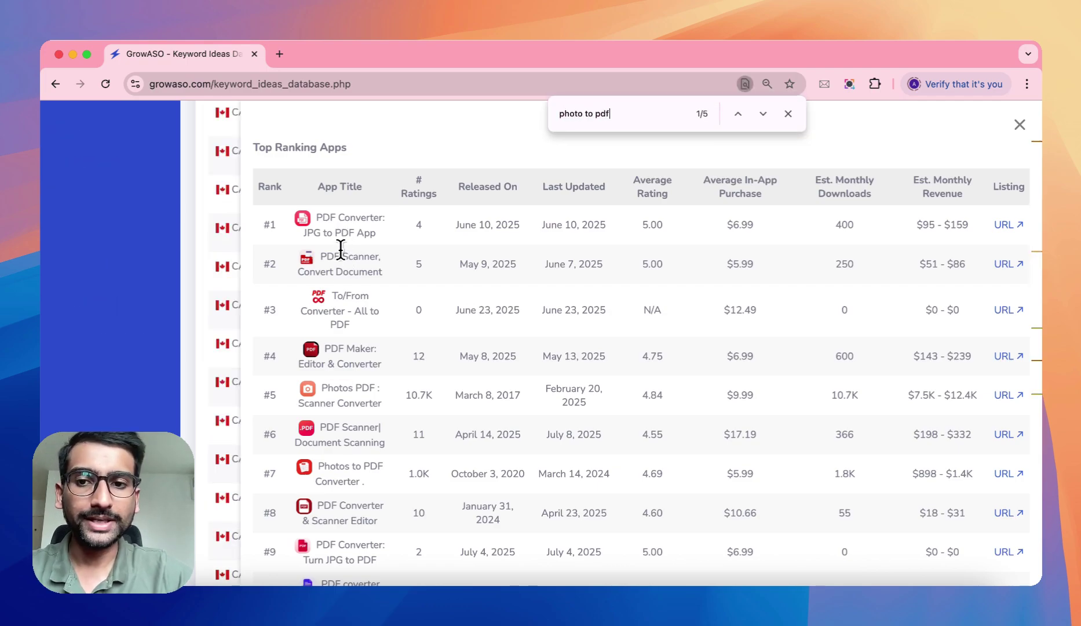
scroll(339, 325, down, 5)
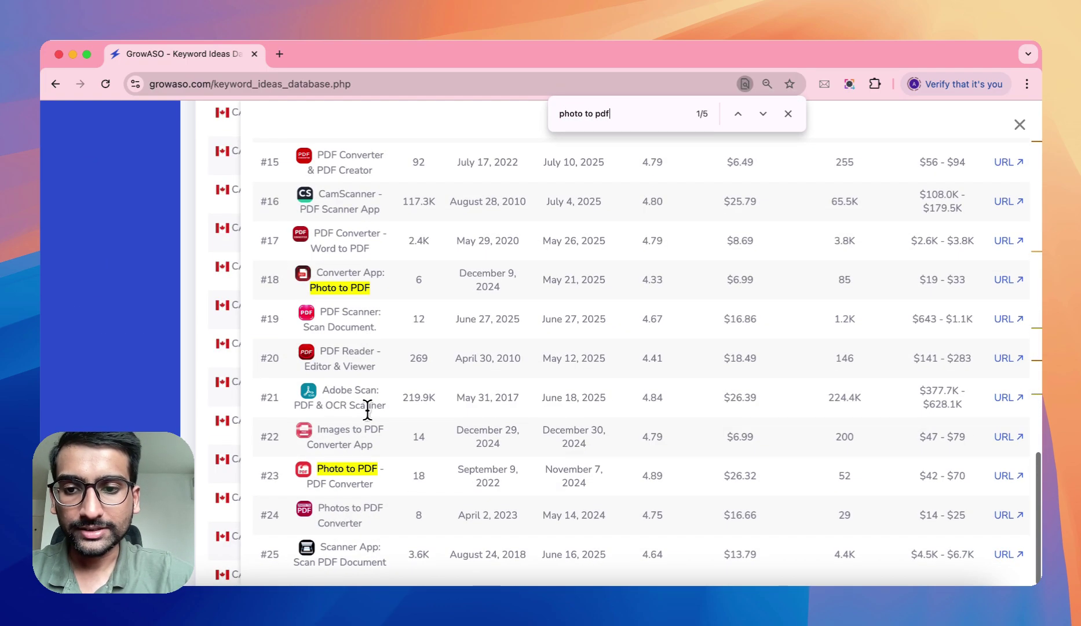
- Examine the keyword's median metrics and negative reviews summary alongside the top ranking apps' figures
scroll(350, 280, up, 15)
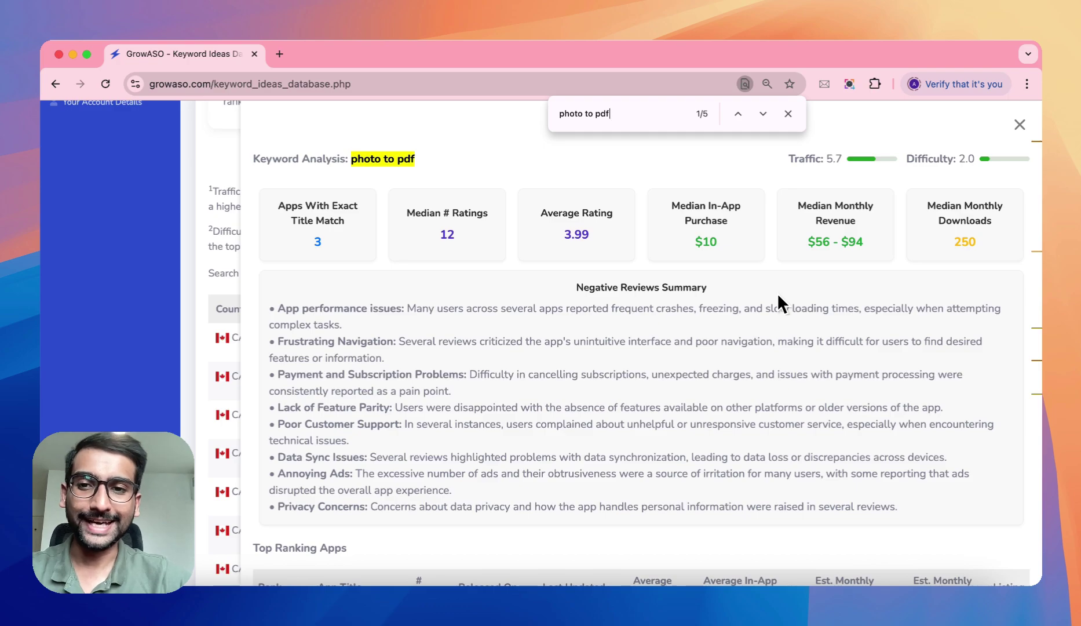
scroll(776, 292, down, 5)
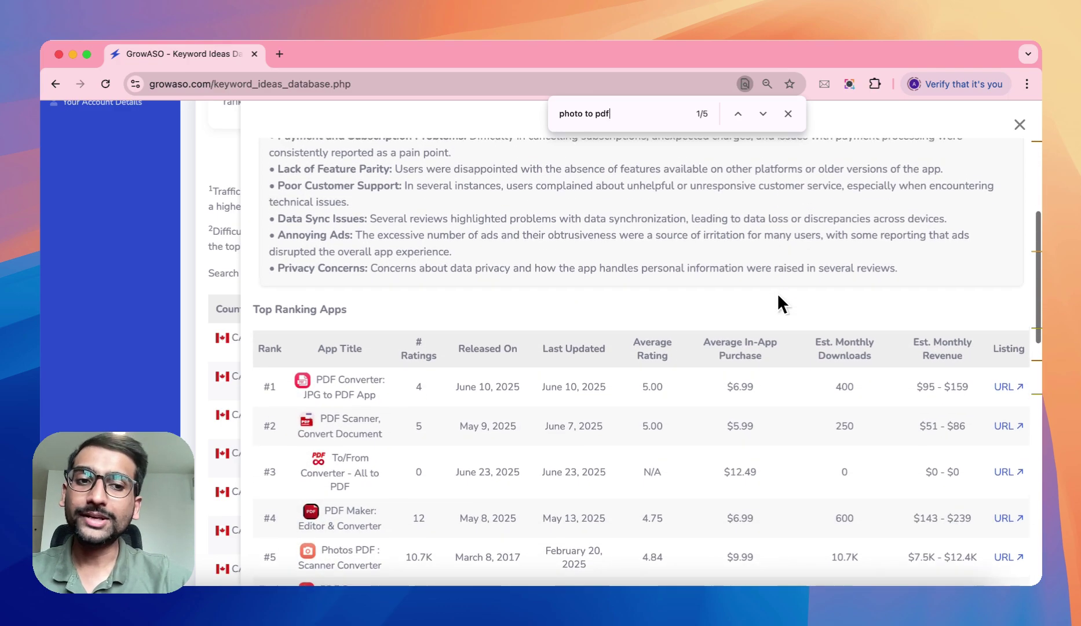
scroll(776, 292, up, 5)
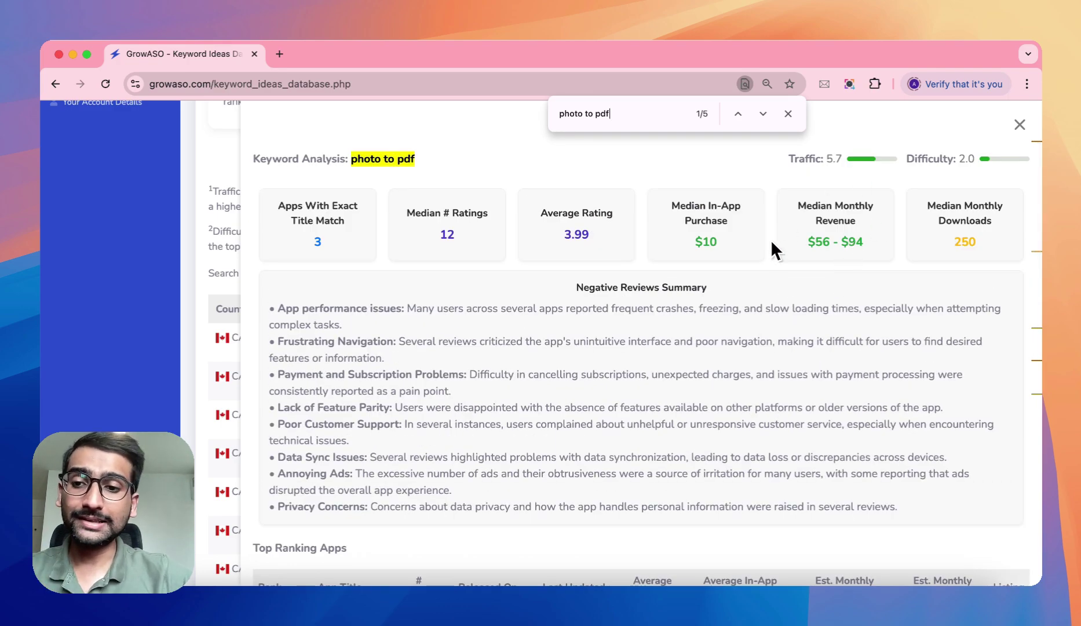
scroll(898, 253, down, 7)
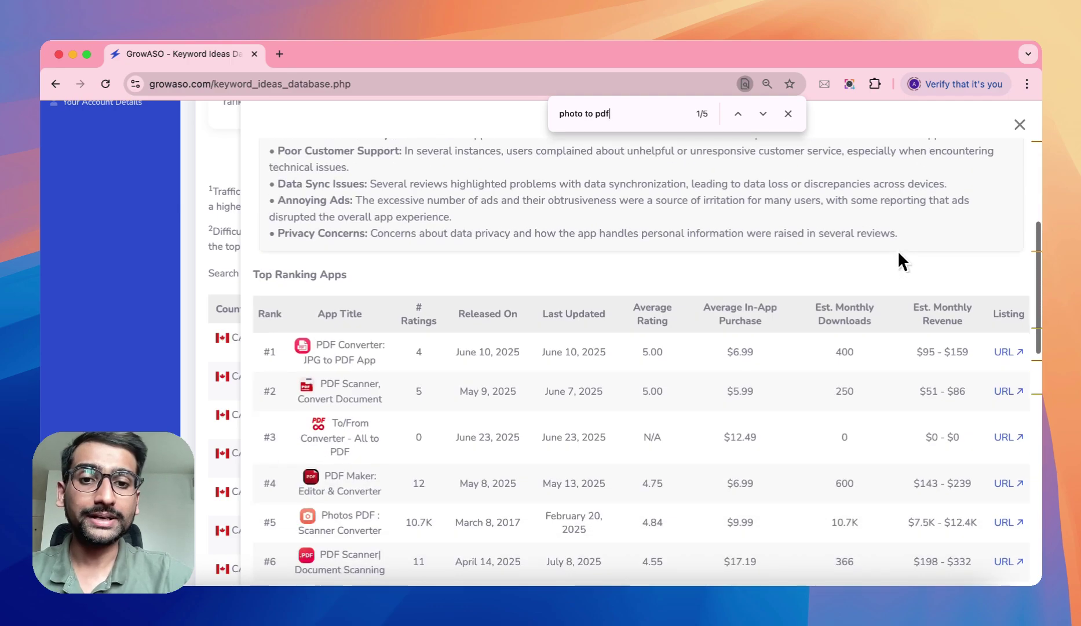
- Compare the top ranking apps' ratings, release dates, downloads and revenue, including those with "photo to pdf" in their title
scroll(897, 250, up, 7)
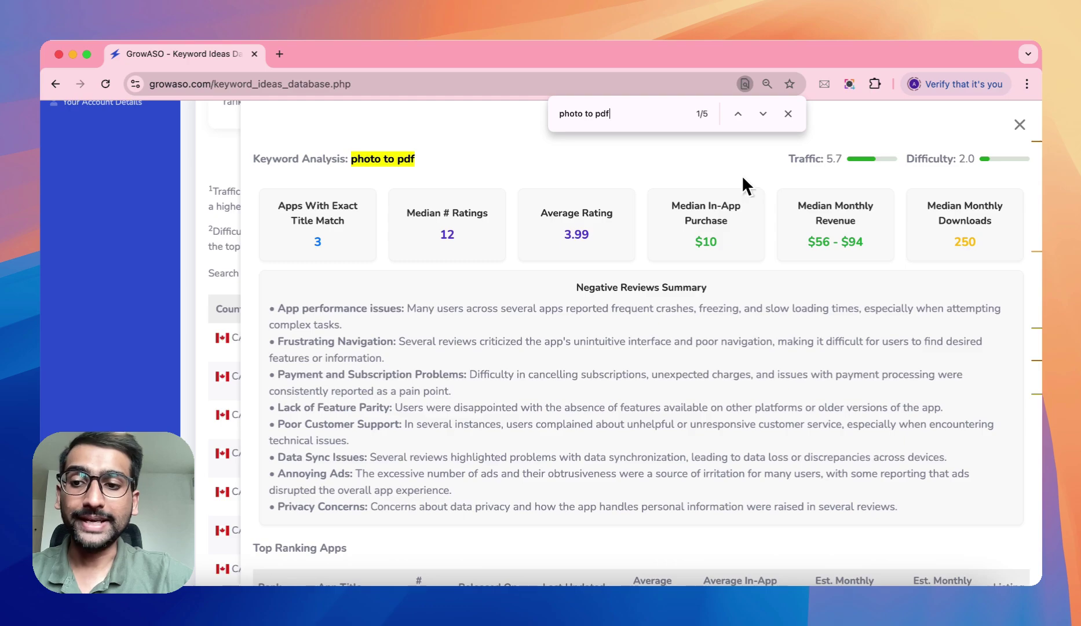
scroll(719, 285, down, 8)
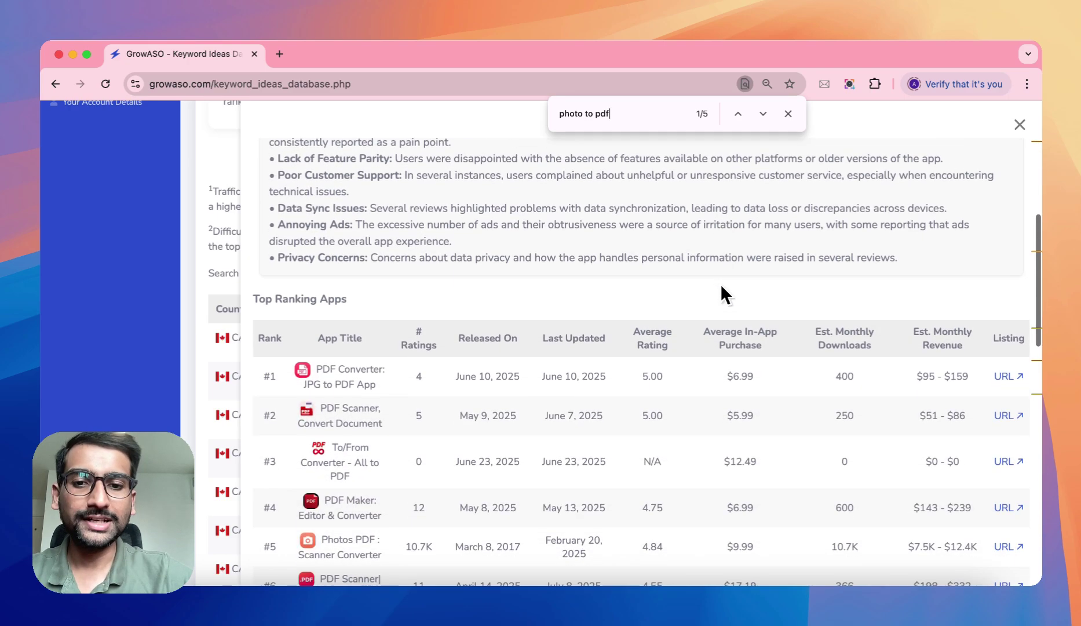
scroll(720, 283, down, 1)
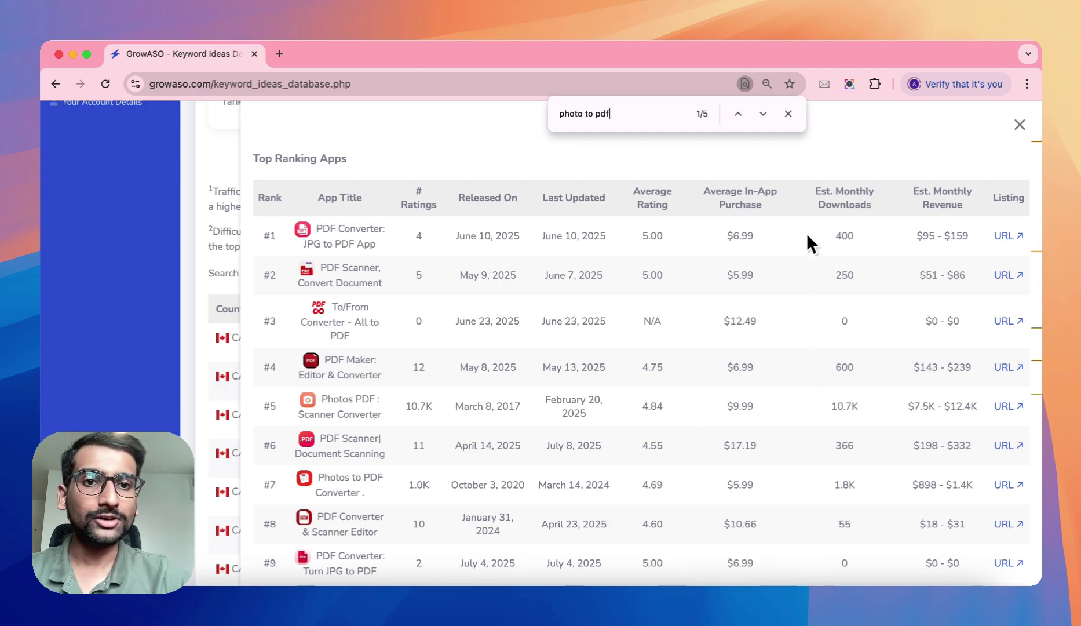
scroll(755, 512, down, 2)
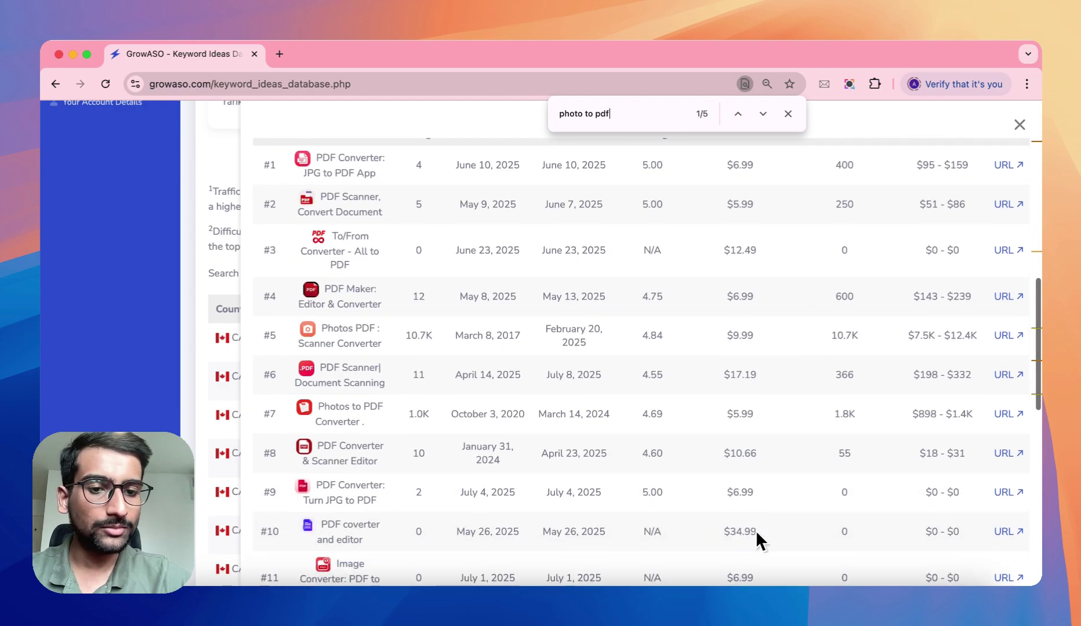
scroll(779, 405, up, 2)
scroll(781, 346, down, 1)
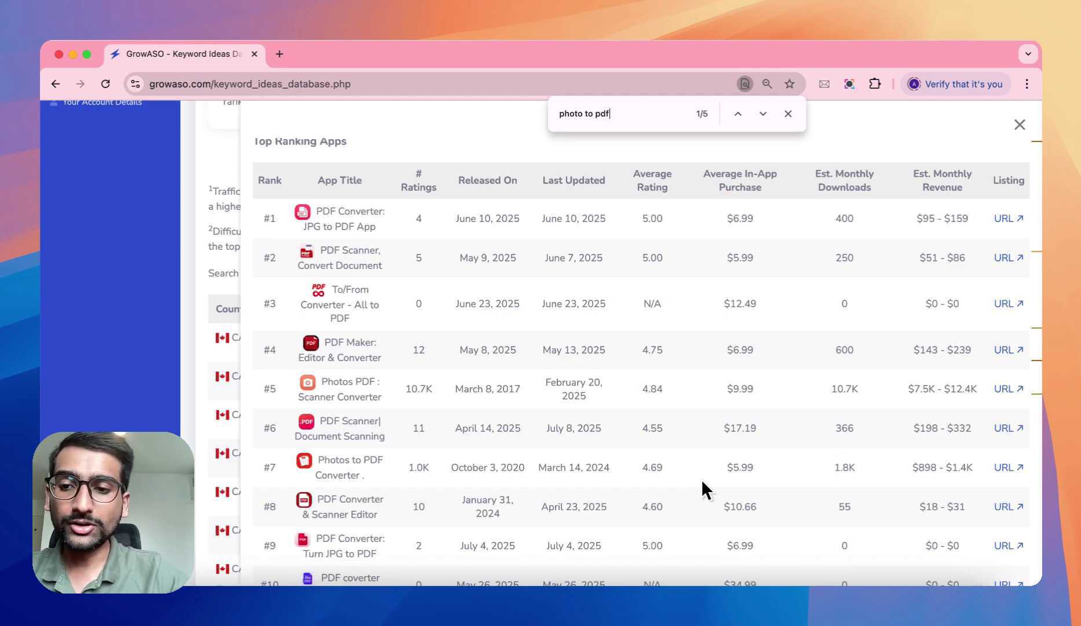
scroll(702, 482, down, 7)
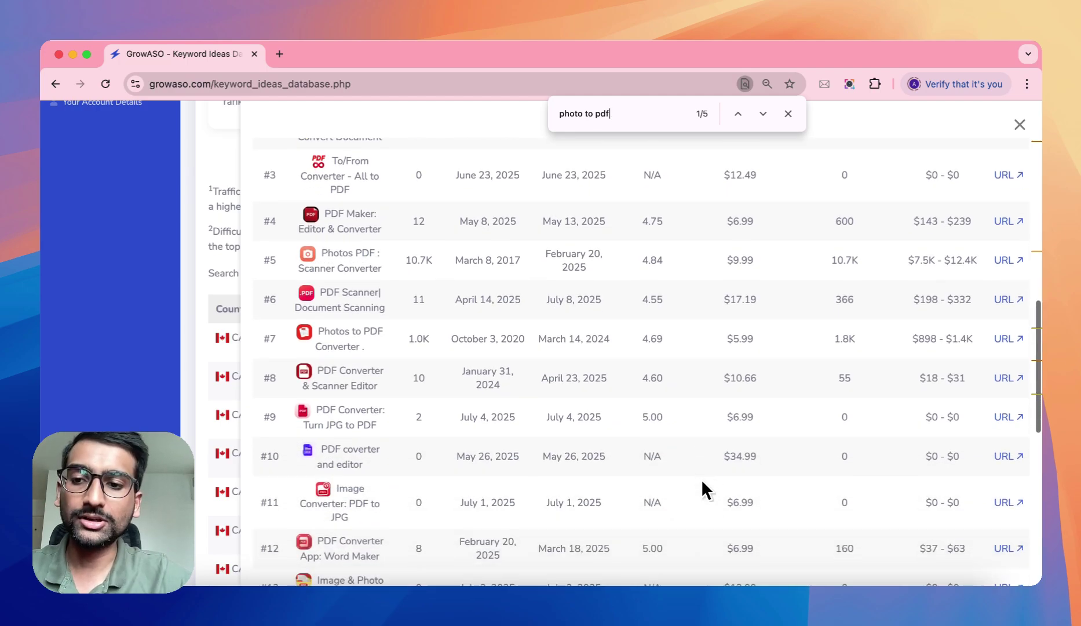
scroll(702, 481, down, 3)
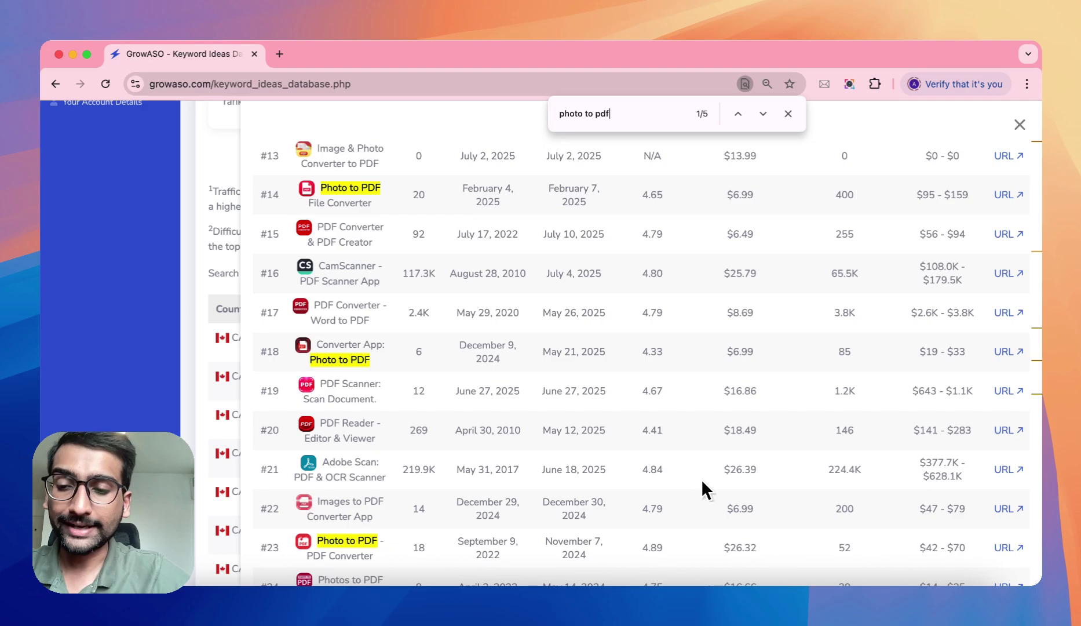
scroll(702, 482, up, 12)
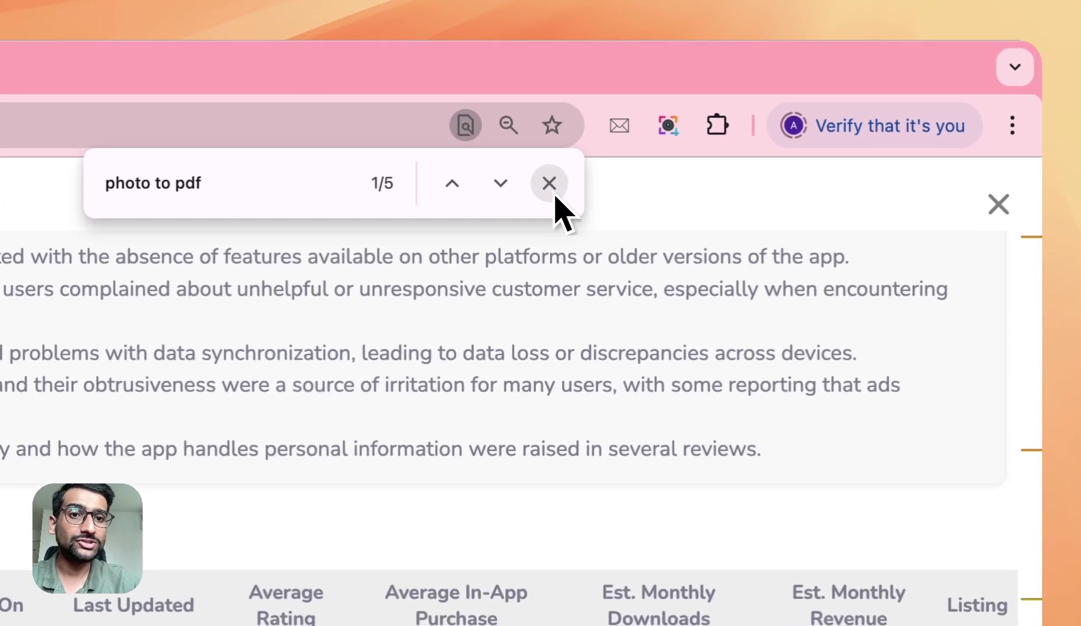
- Close the page search and the keyword analysis, and mark "photo to pdf" as a favorite in the keyword list
click(788, 113)
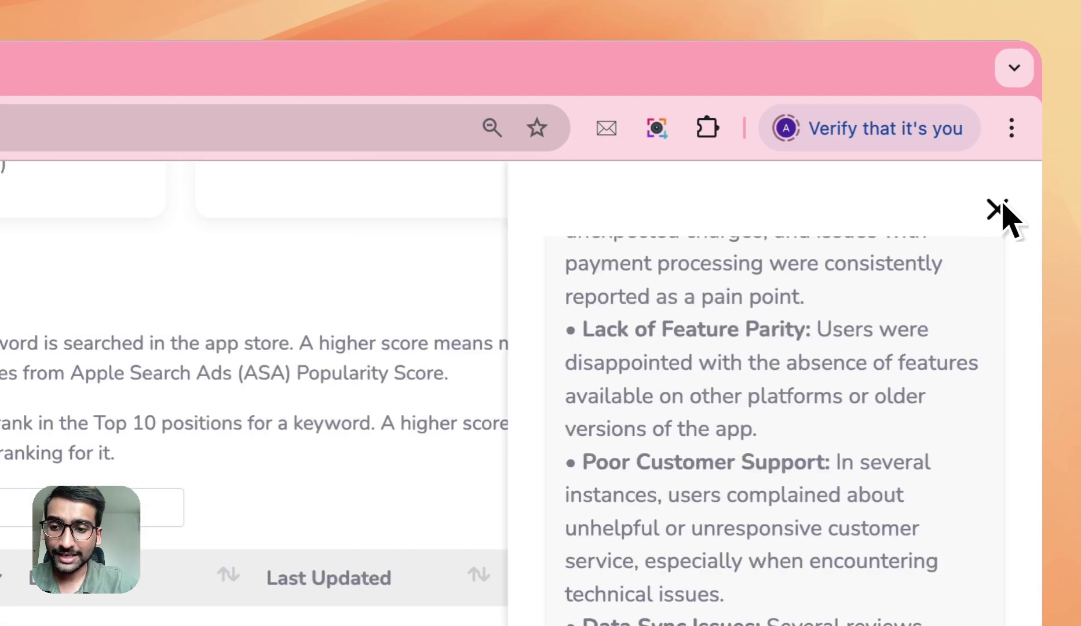
click(997, 210)
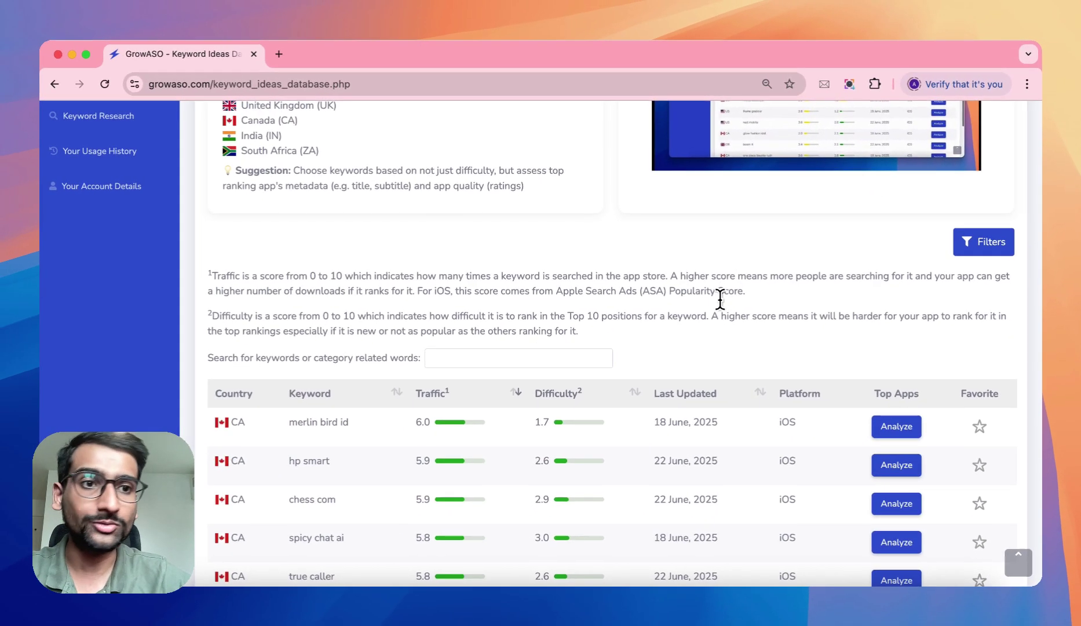
scroll(827, 267, down, 1)
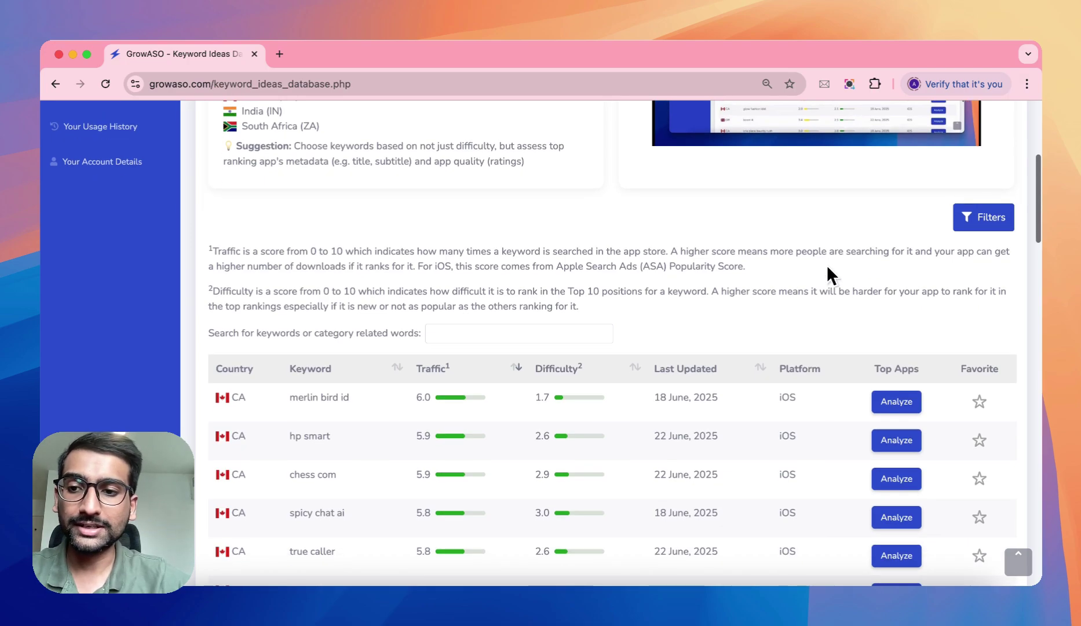
scroll(826, 264, down, 5)
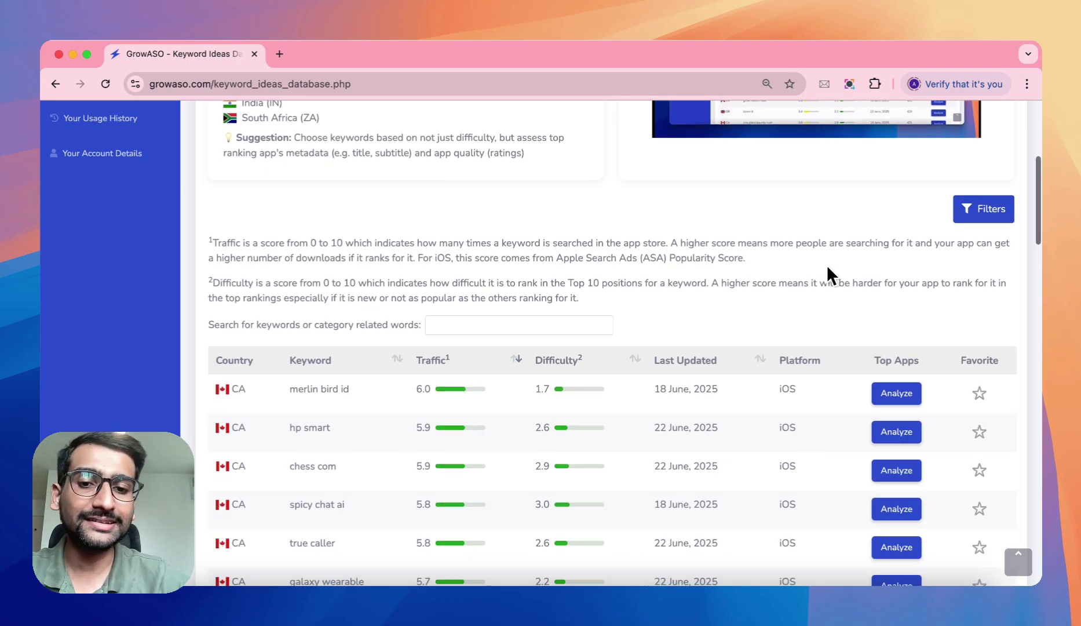
scroll(825, 264, down, 3)
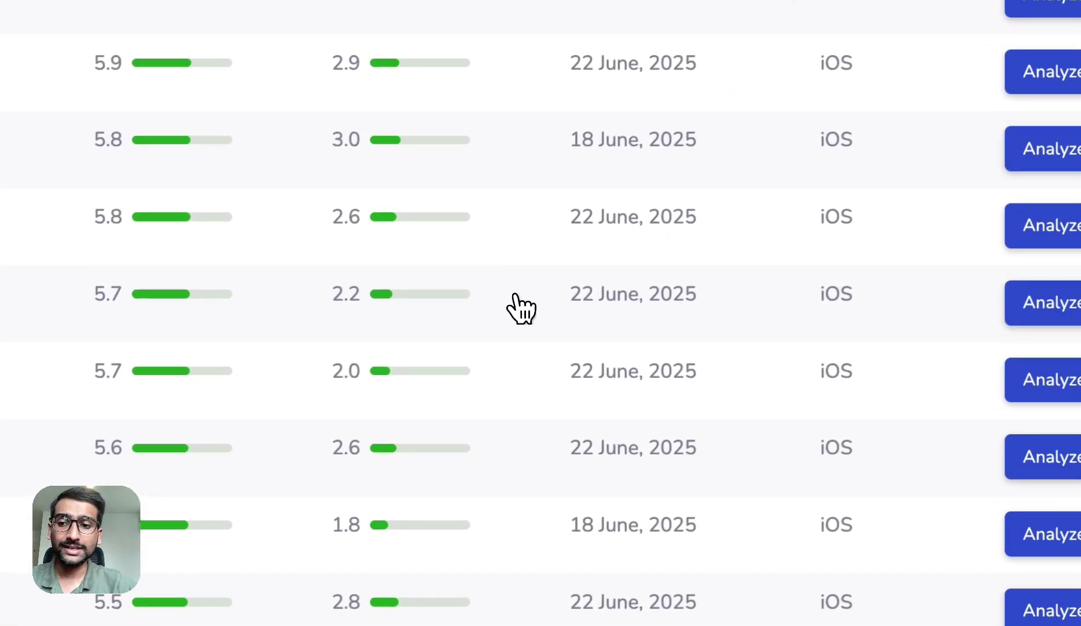
- Filter the Canadian iOS keyword list to show only favorites
scroll(516, 294, up, 10)
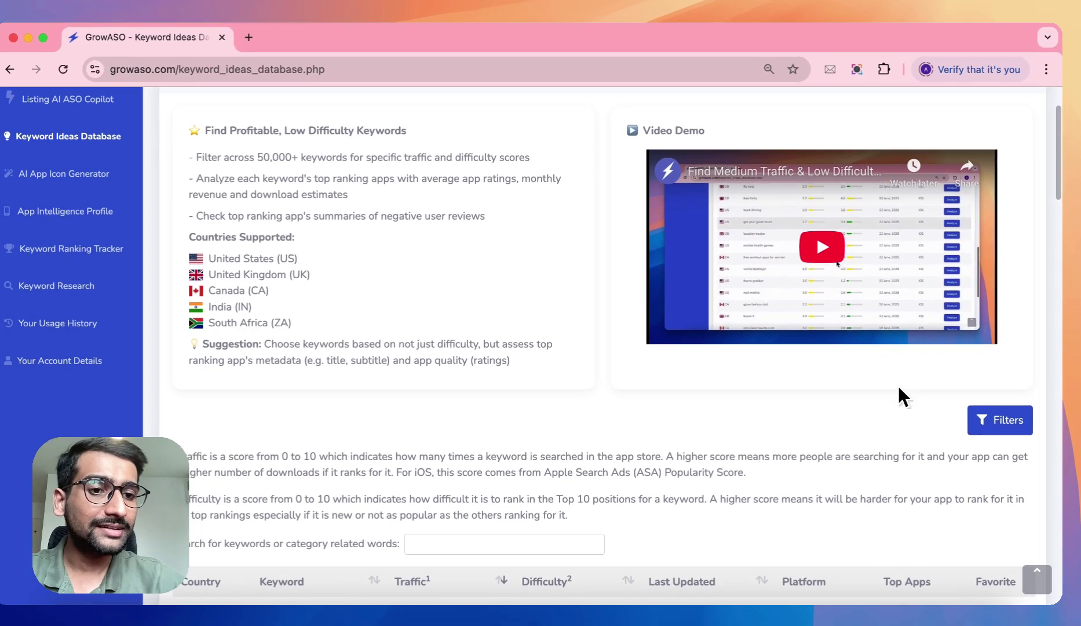
click(1000, 419)
scroll(803, 439, down, 2)
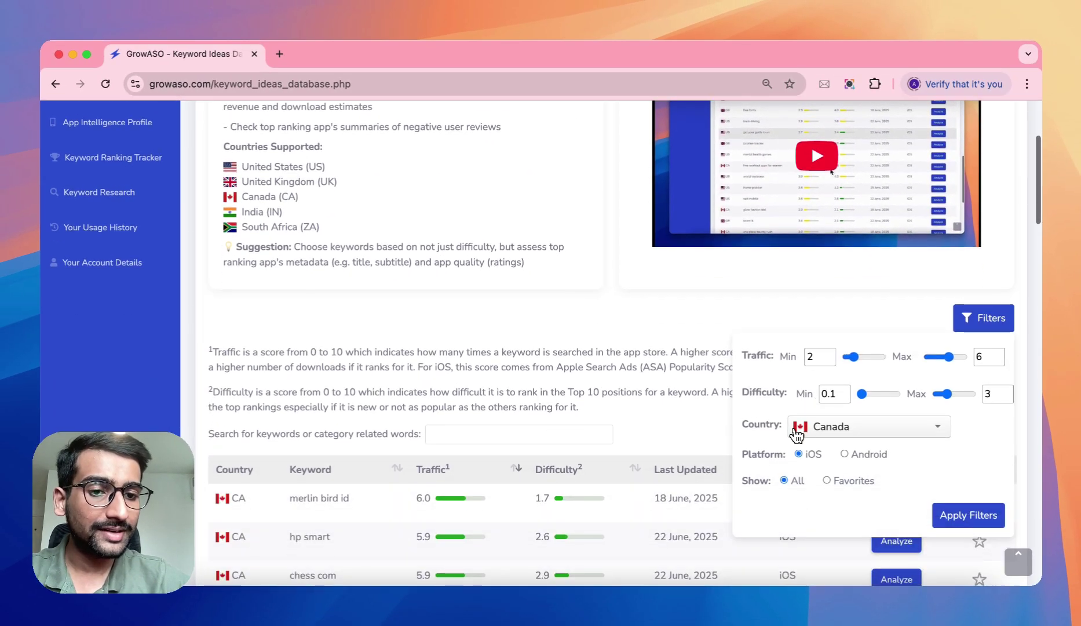
click(940, 513)
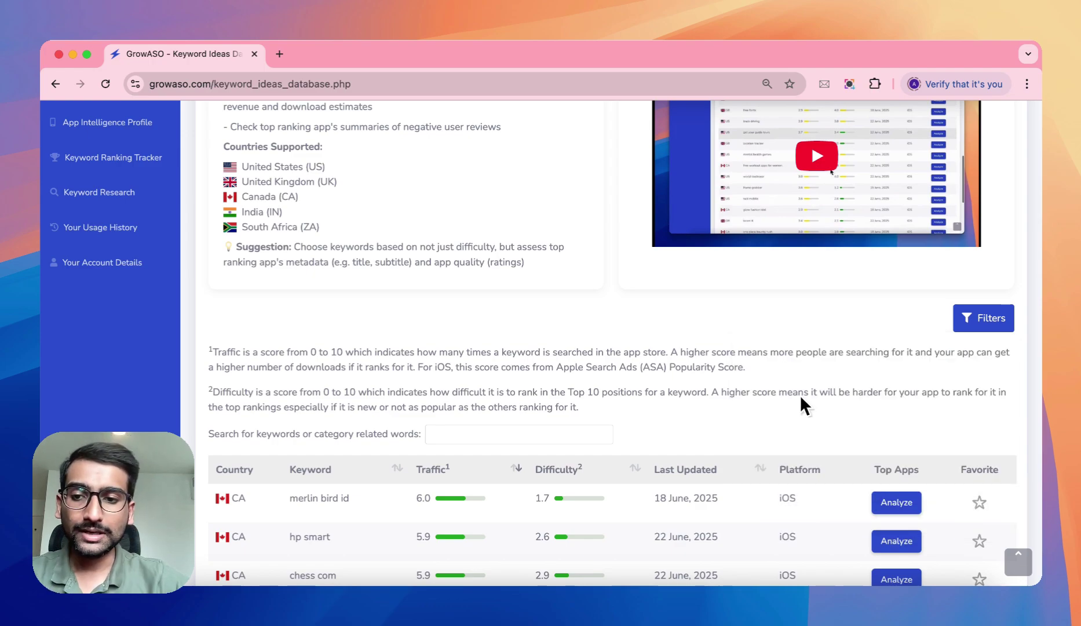
scroll(816, 399, down, 2)
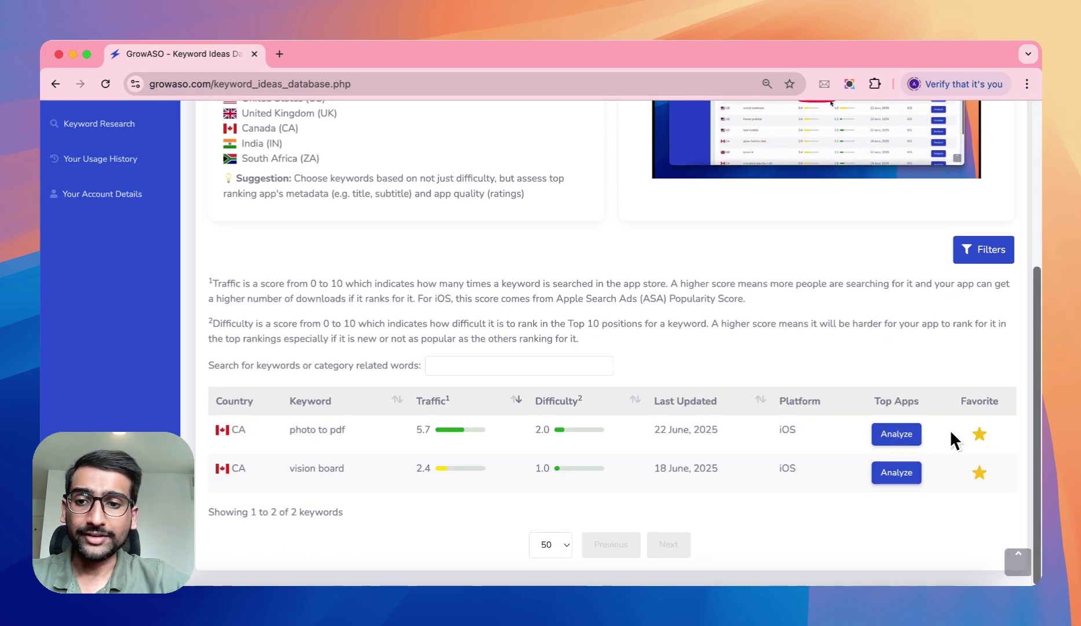
- Review the available traffic, difficulty, country and platform filters, close them, and return to the Keyword Ideas Database overview
scroll(962, 345, up, 3)
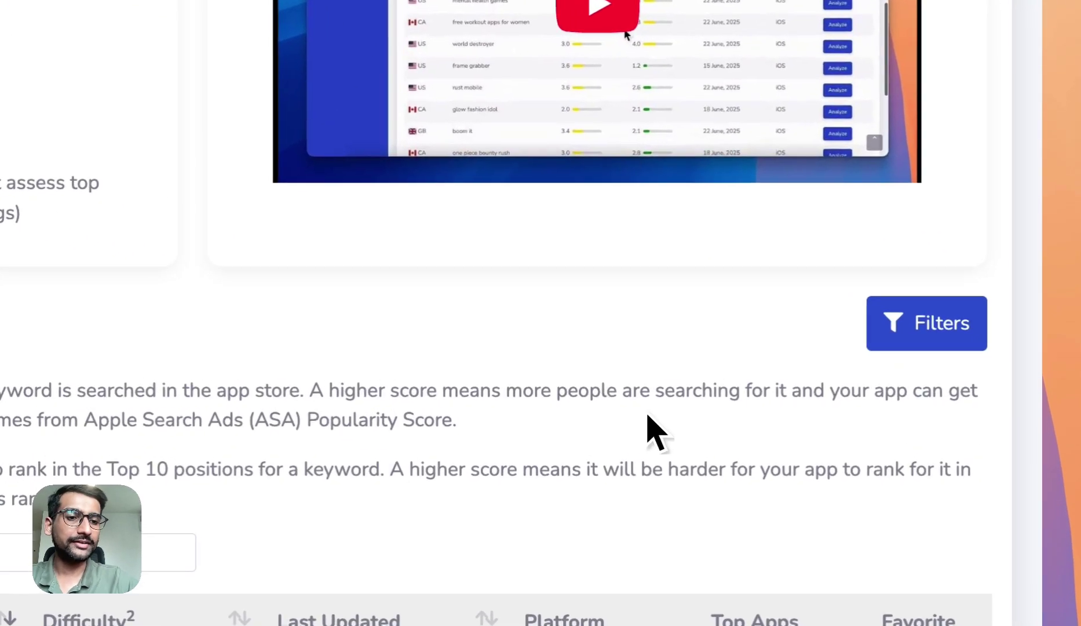
click(970, 372)
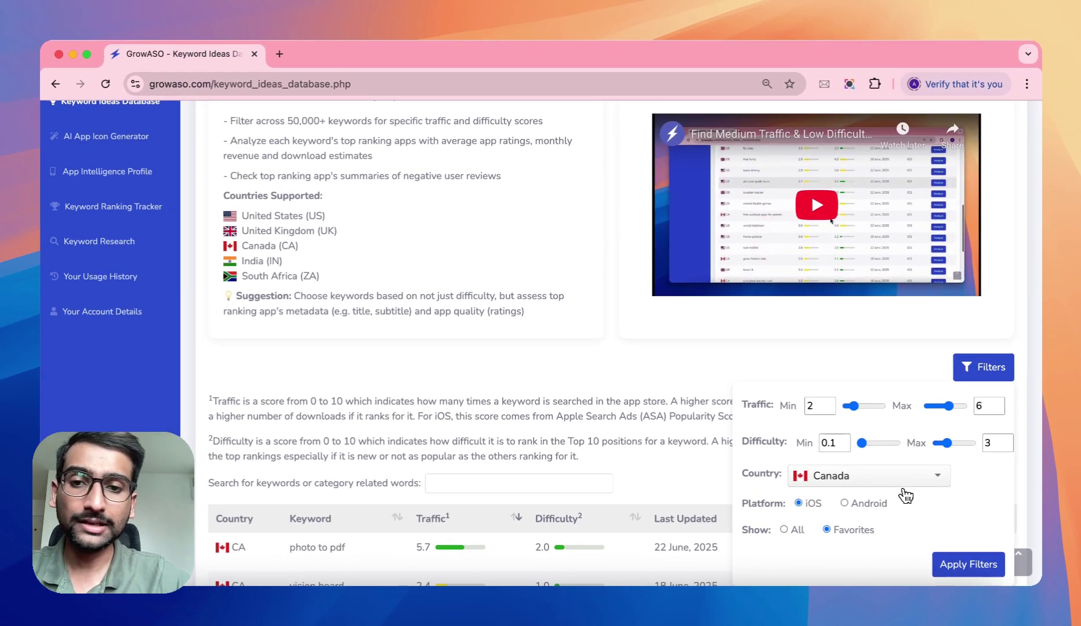
click(1010, 380)
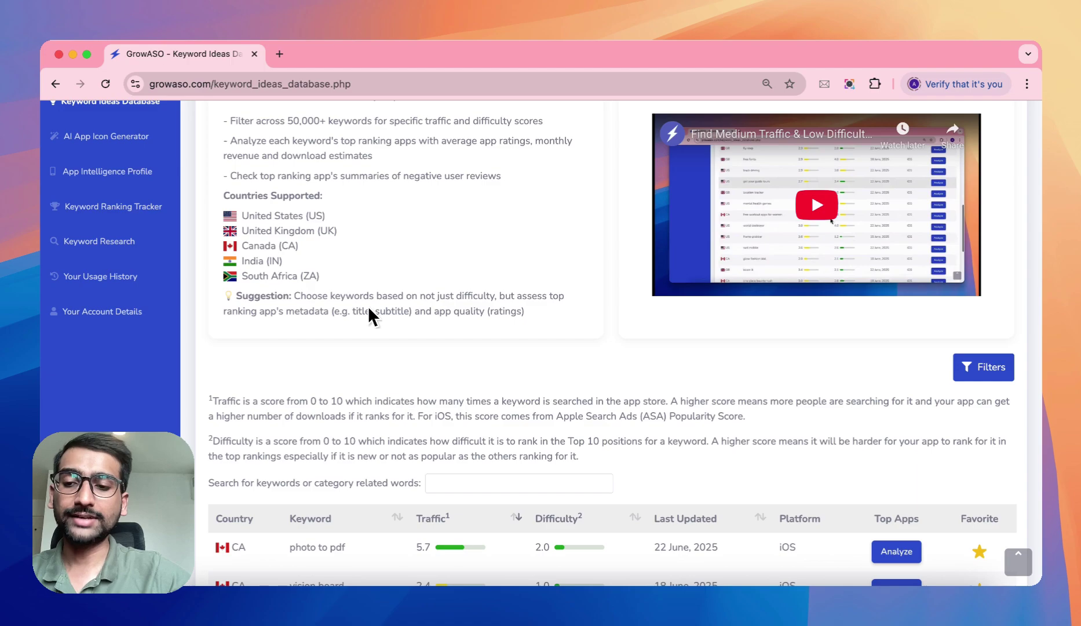
scroll(368, 306, up, 2)
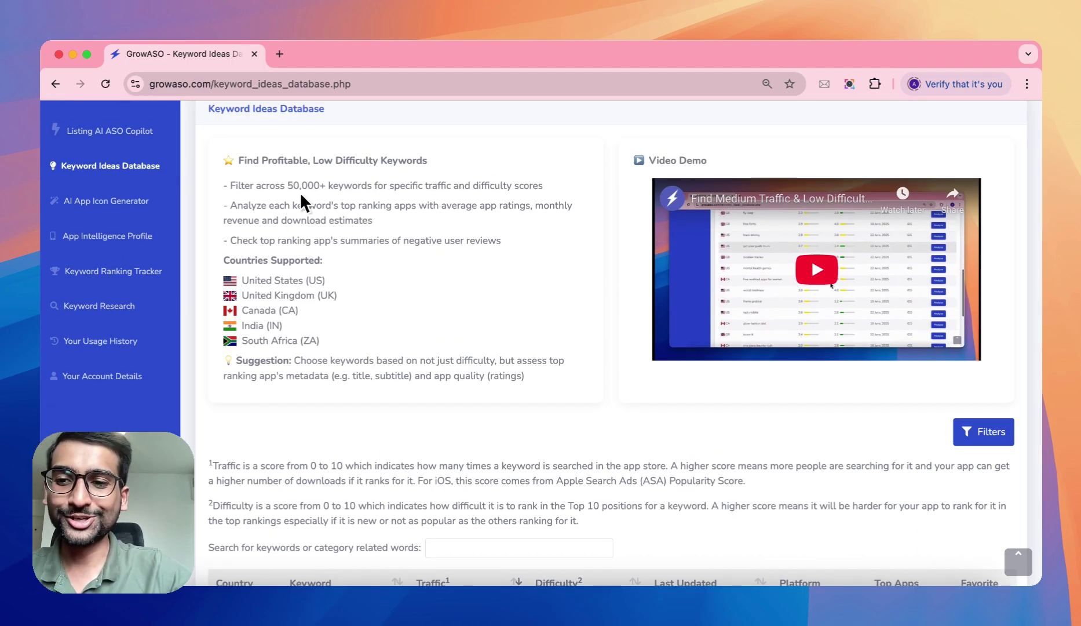